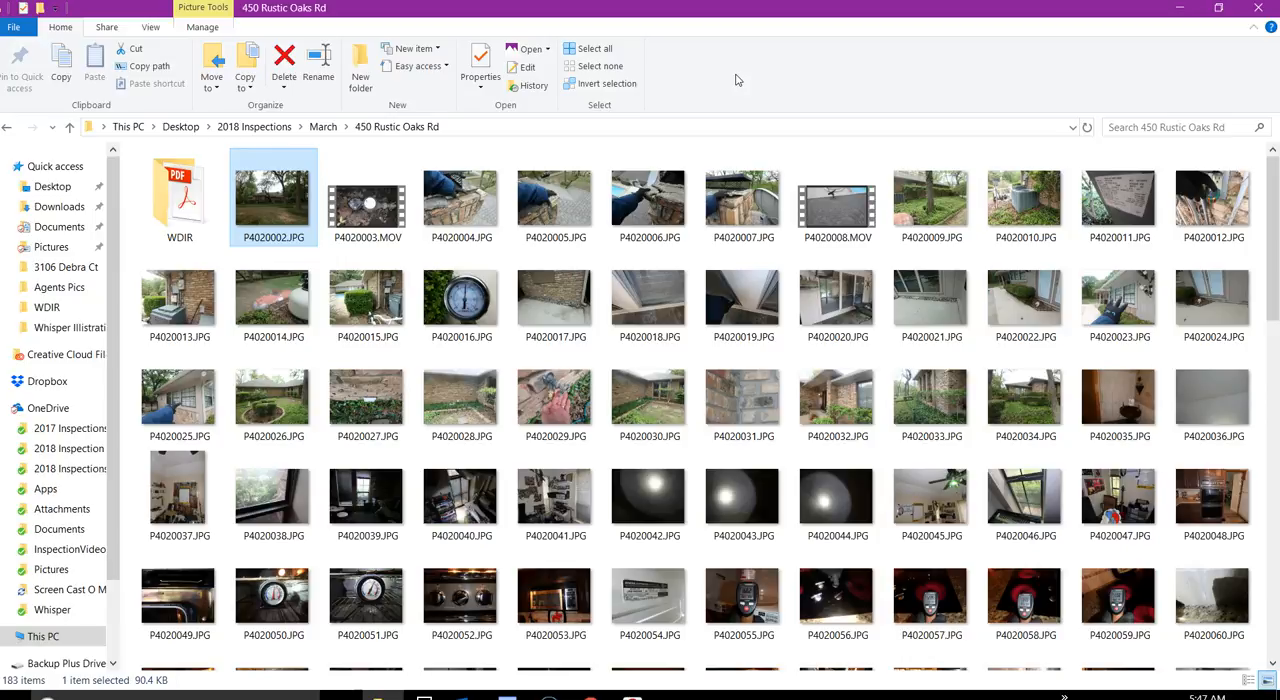
Open P4020002.JPG from File Explorer in Photos and advance to the water meter video P4020003.MOV.
double_click(262, 181)
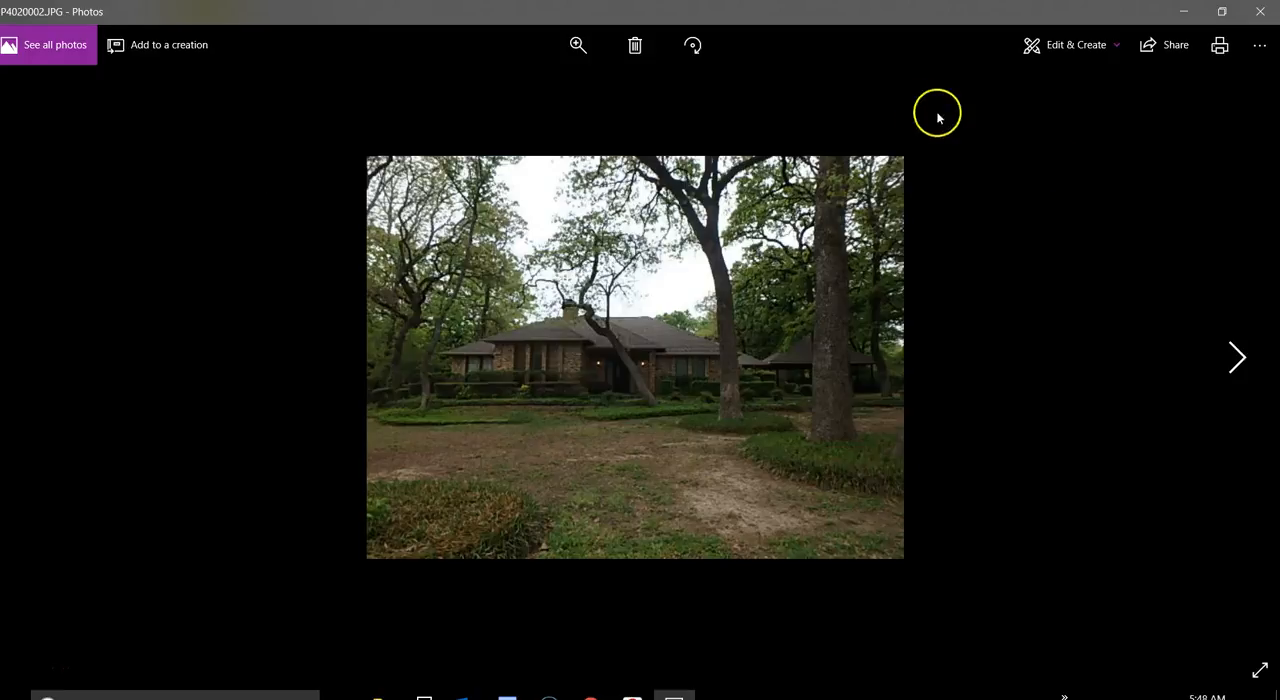
left_click(1237, 352)
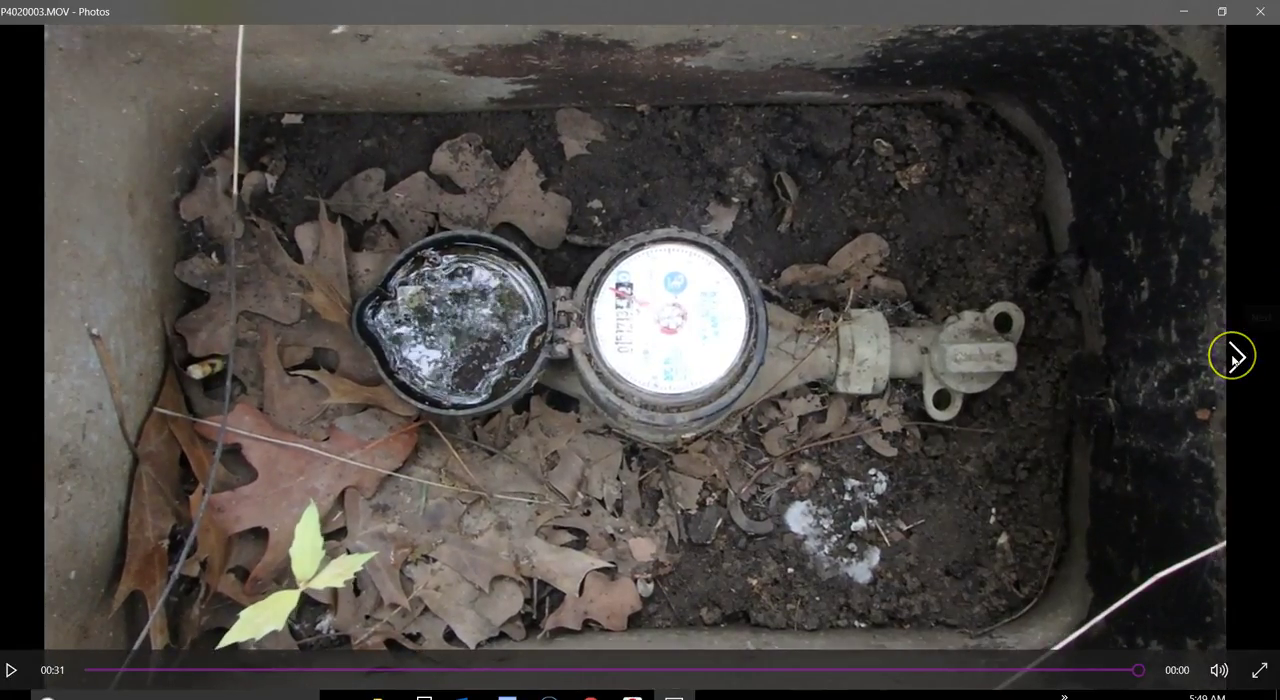
After the water meter video plays, advance to the damaged chimney crown photo P4020004.JPG.
left_click(1237, 357)
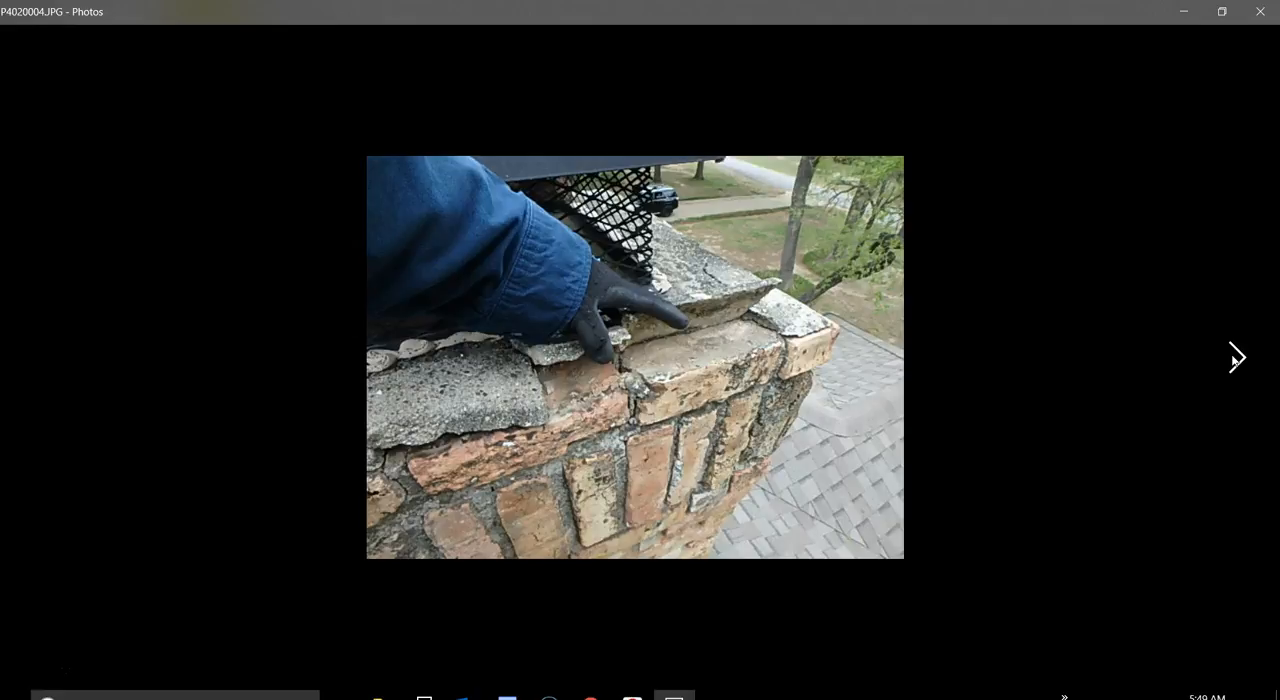
Step through the chimney photos P4020005 and P4020006 to P4020007.JPG, the chimney cap beside the satellite dish.
left_click(1236, 358)
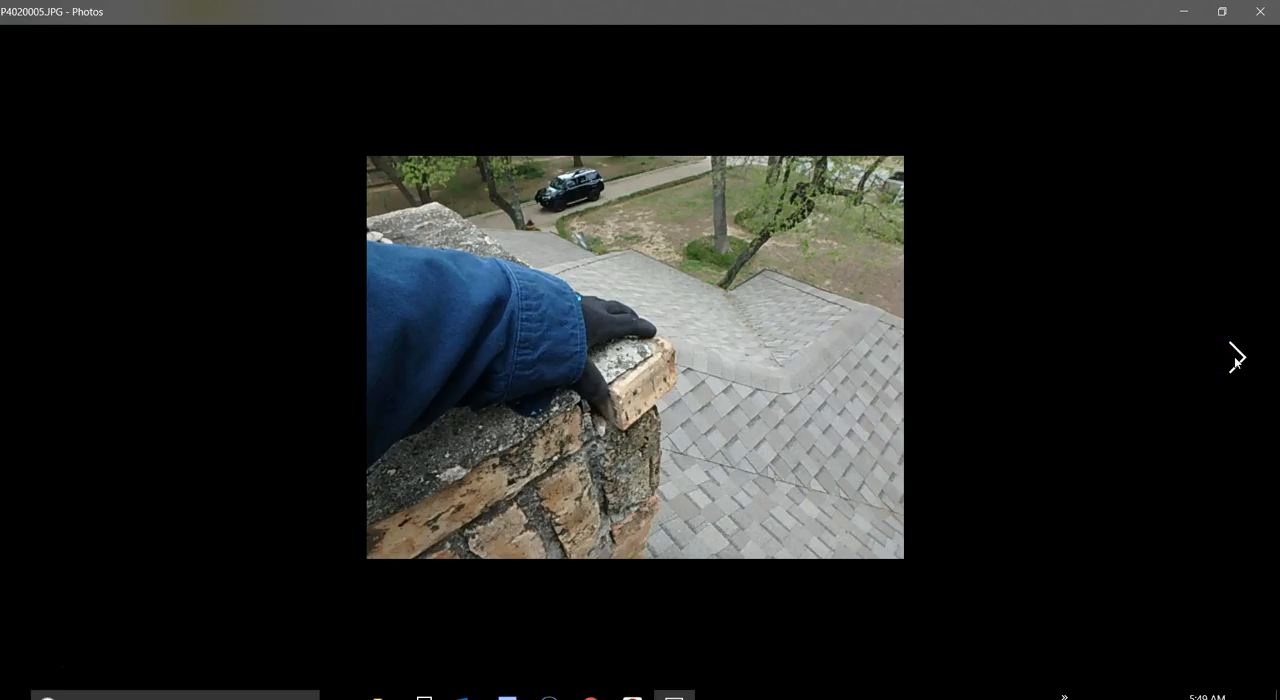
left_click(1236, 358)
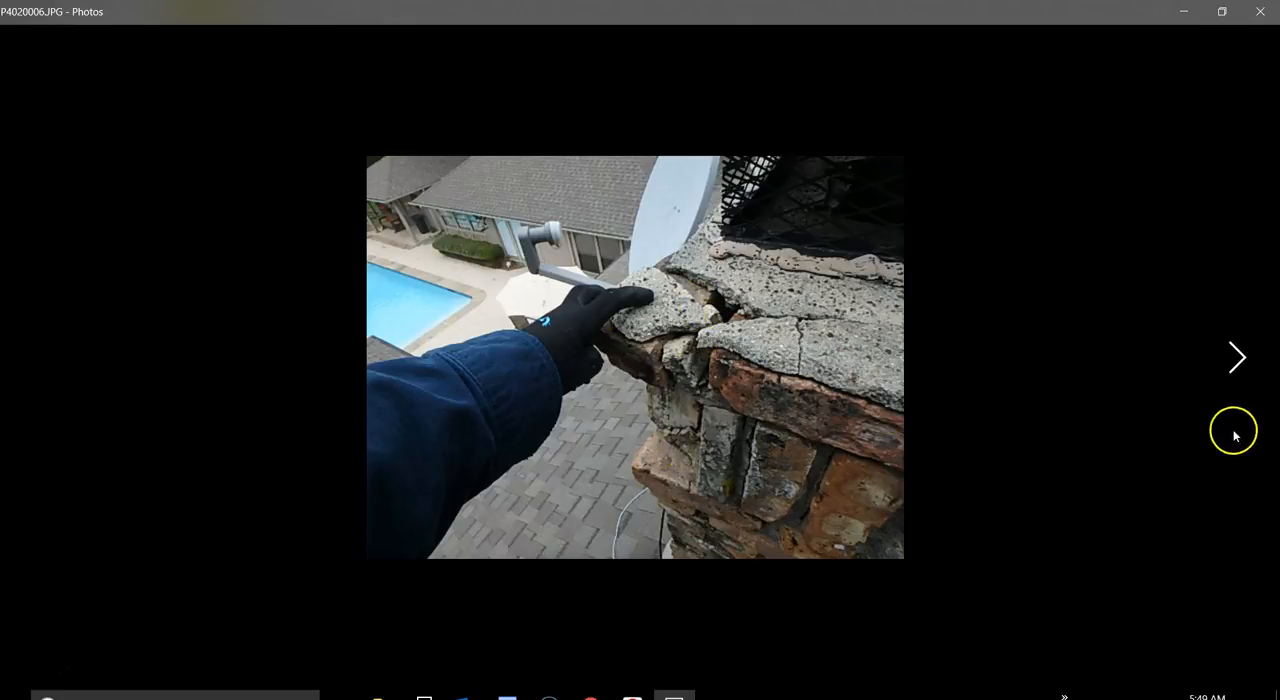
left_click(1236, 358)
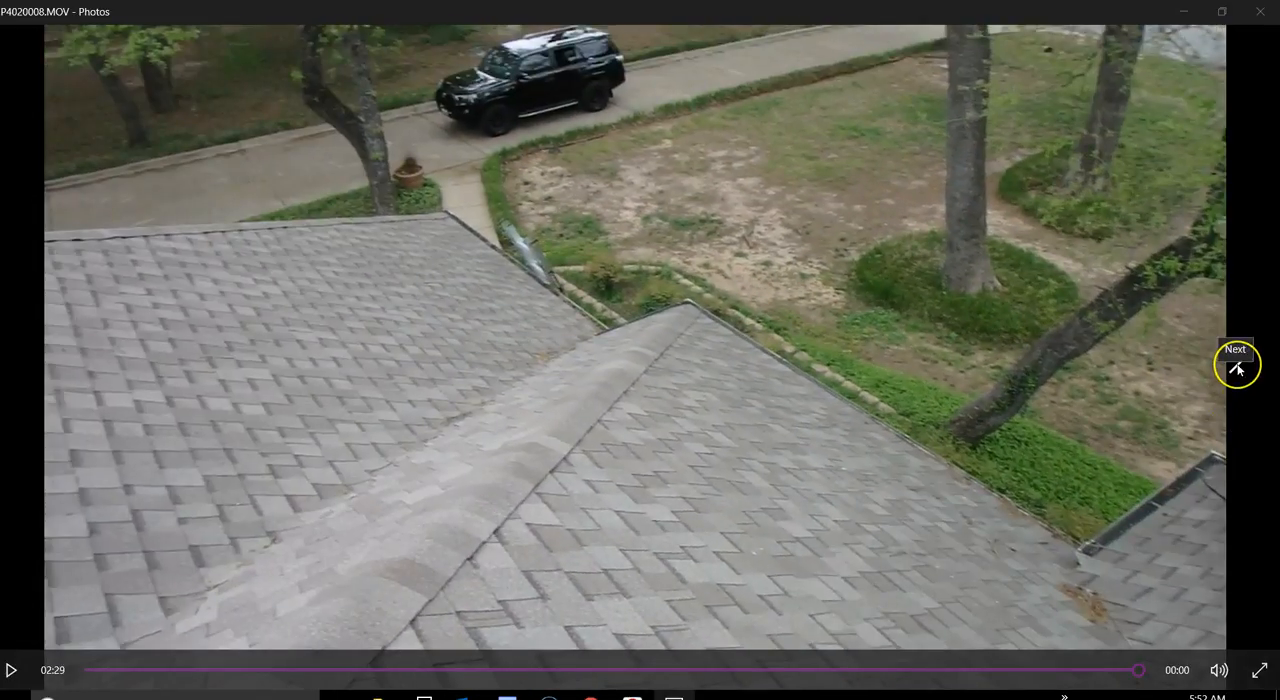
Advance past the roof video through the air conditioner photo to P4020011.JPG, the unit's data label close-up.
left_click(1237, 365)
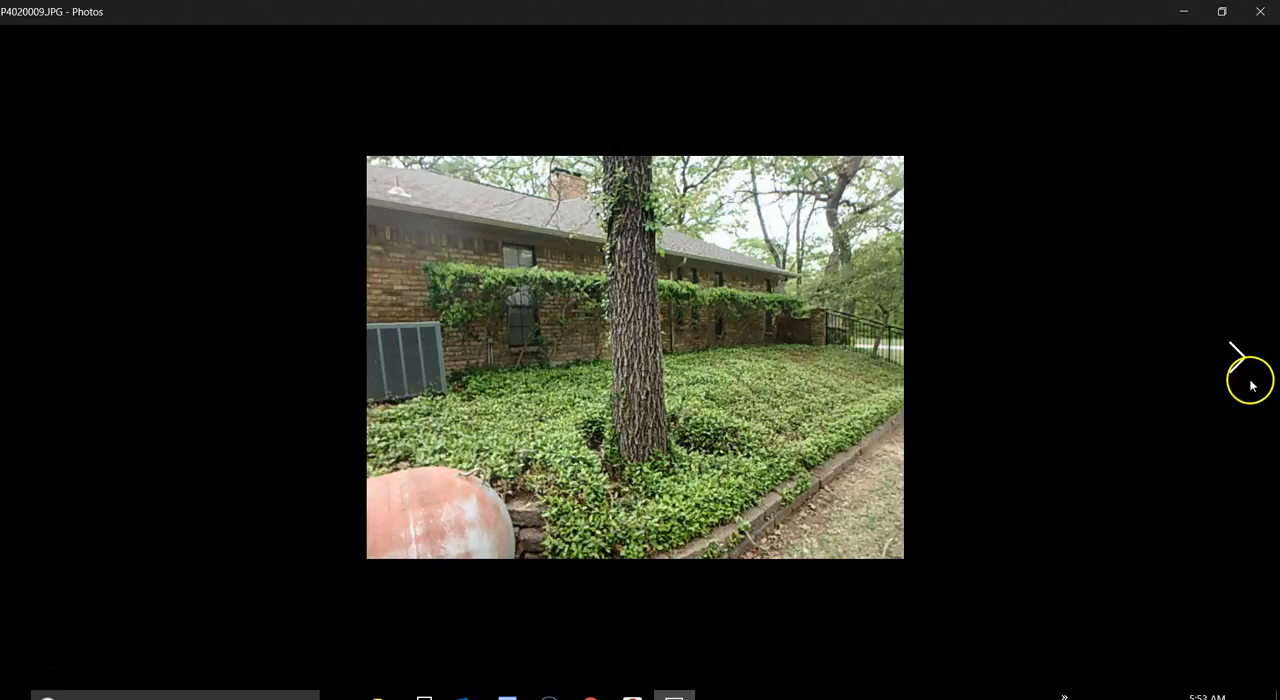
left_click(1237, 352)
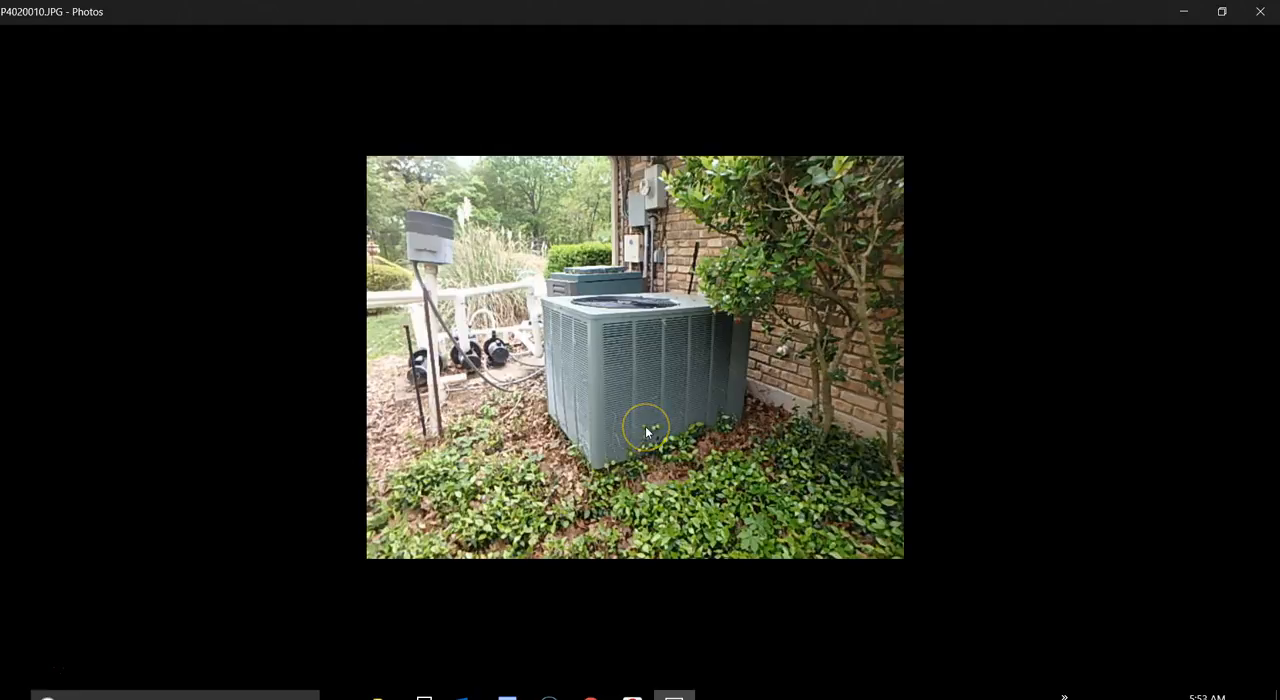
key("Right")
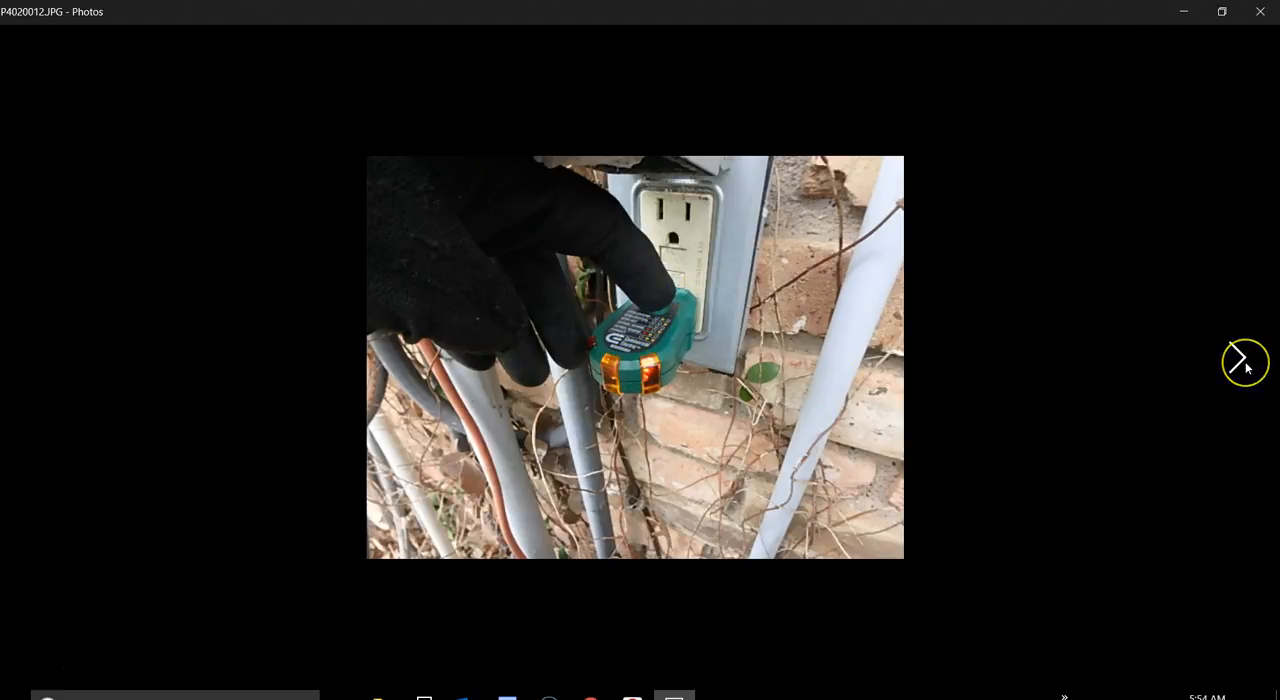
Advance to P4020013.JPG, the electric meters and panels on the brick wall.
left_click(1240, 360)
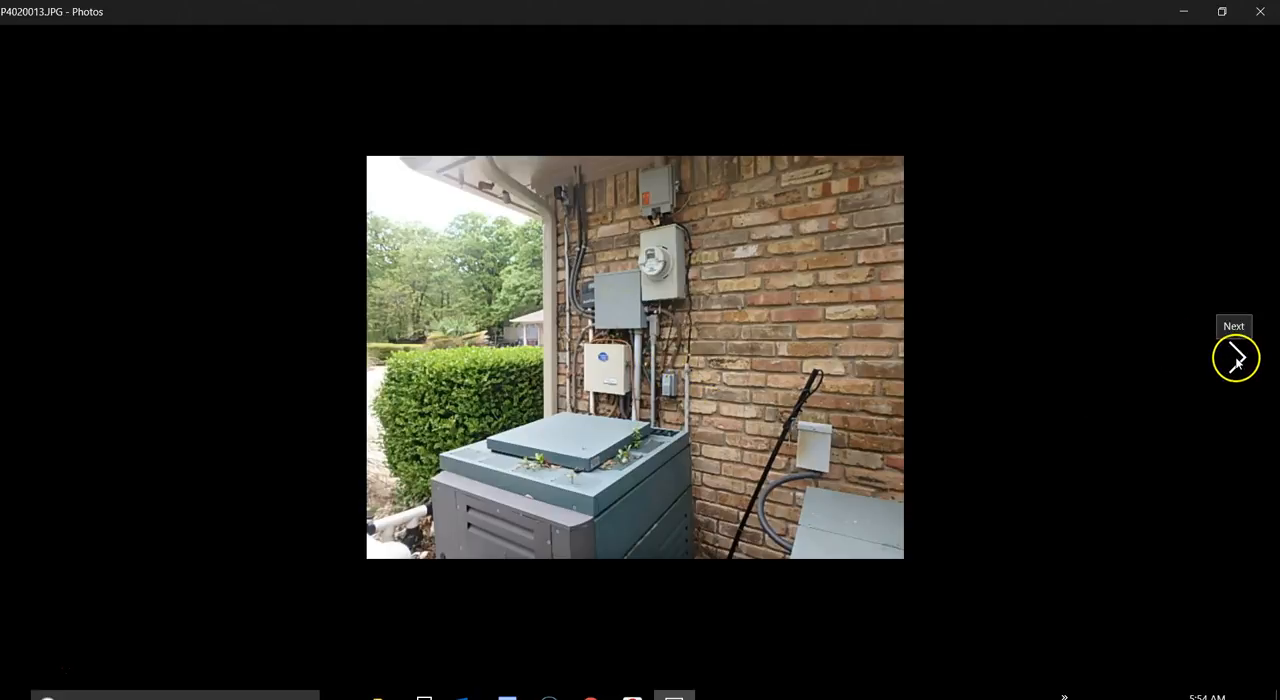
Advance to P4020014.JPG, the propane tank lying beside the pool filter.
left_click(1237, 358)
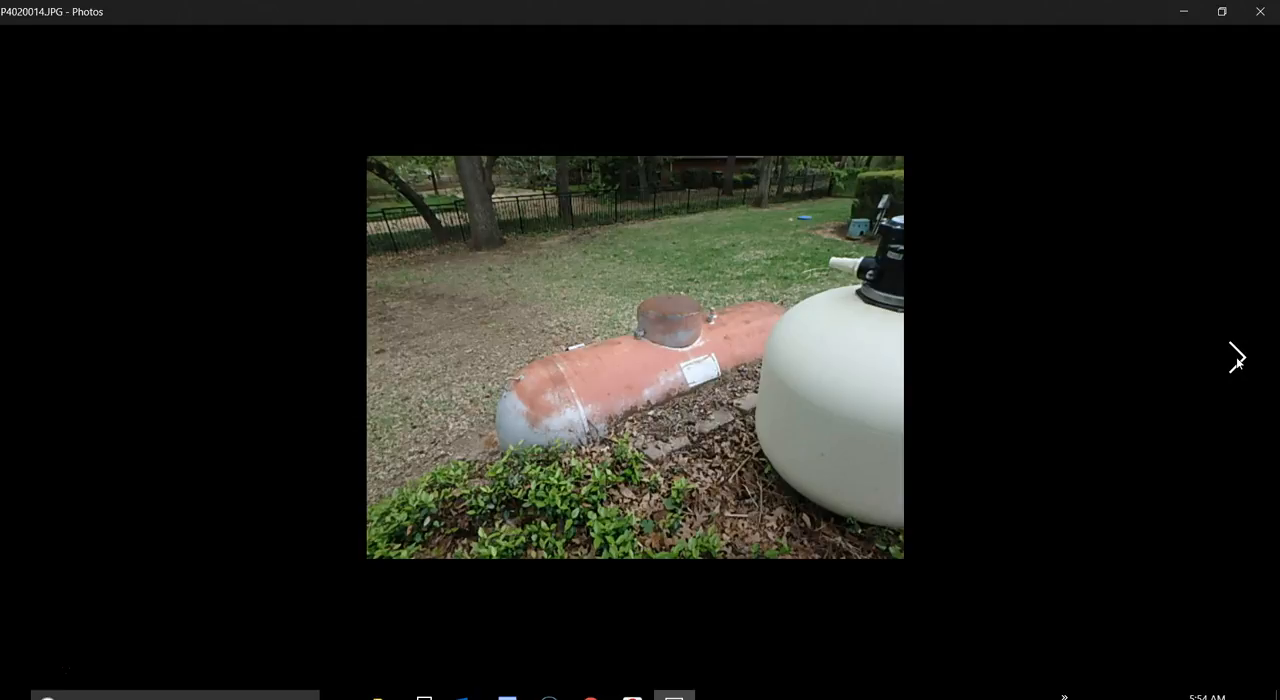
Advance past the pressure gauge photo to P4020017.JPG, the brick wall above the gravel strip.
left_click(1237, 360)
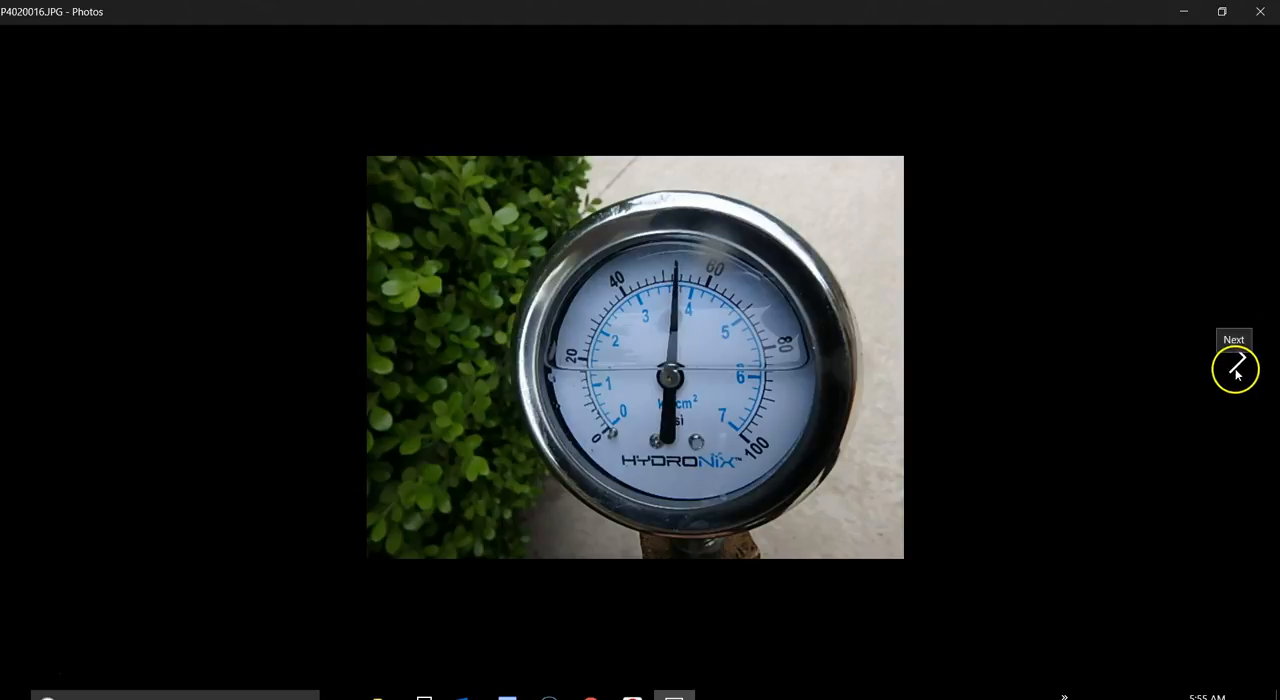
left_click(1235, 366)
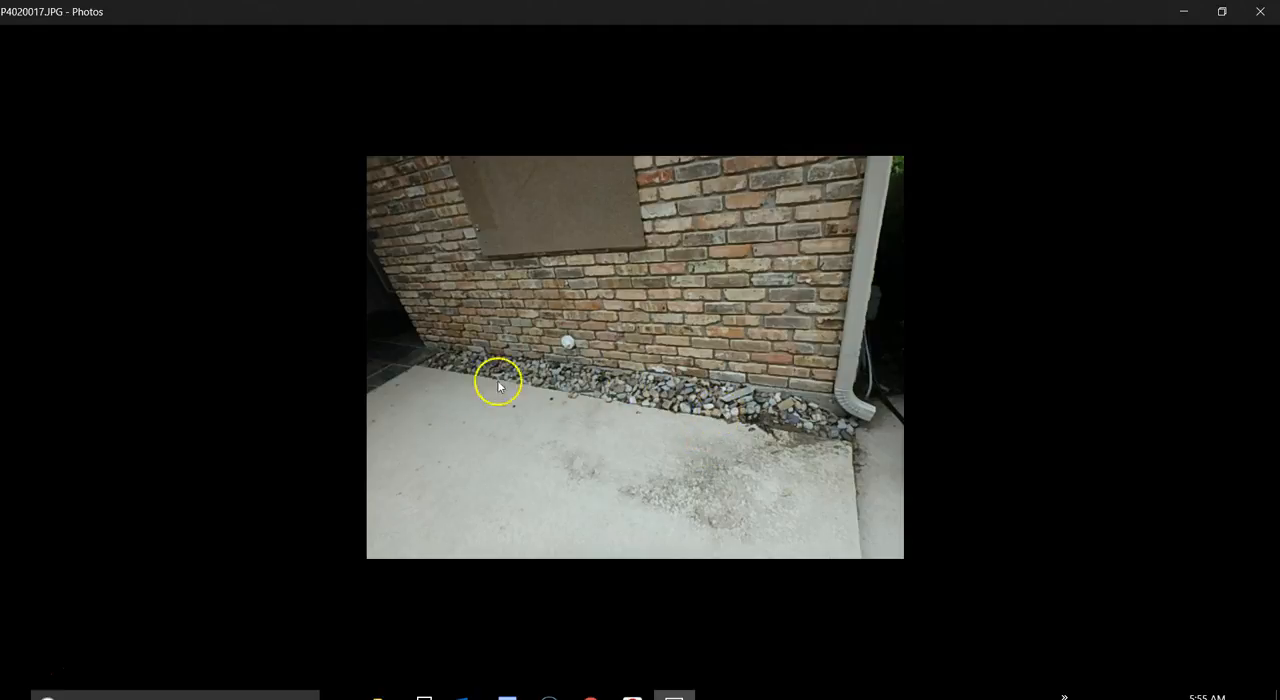
key("Right")
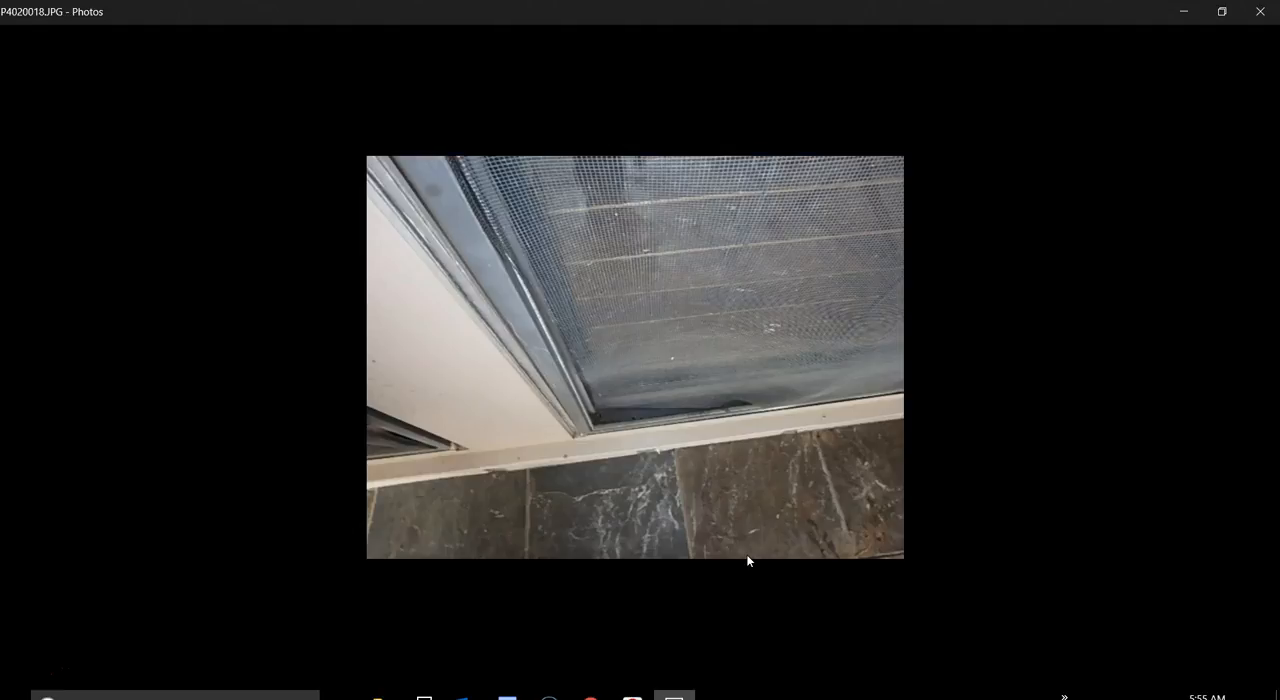
key("Left")
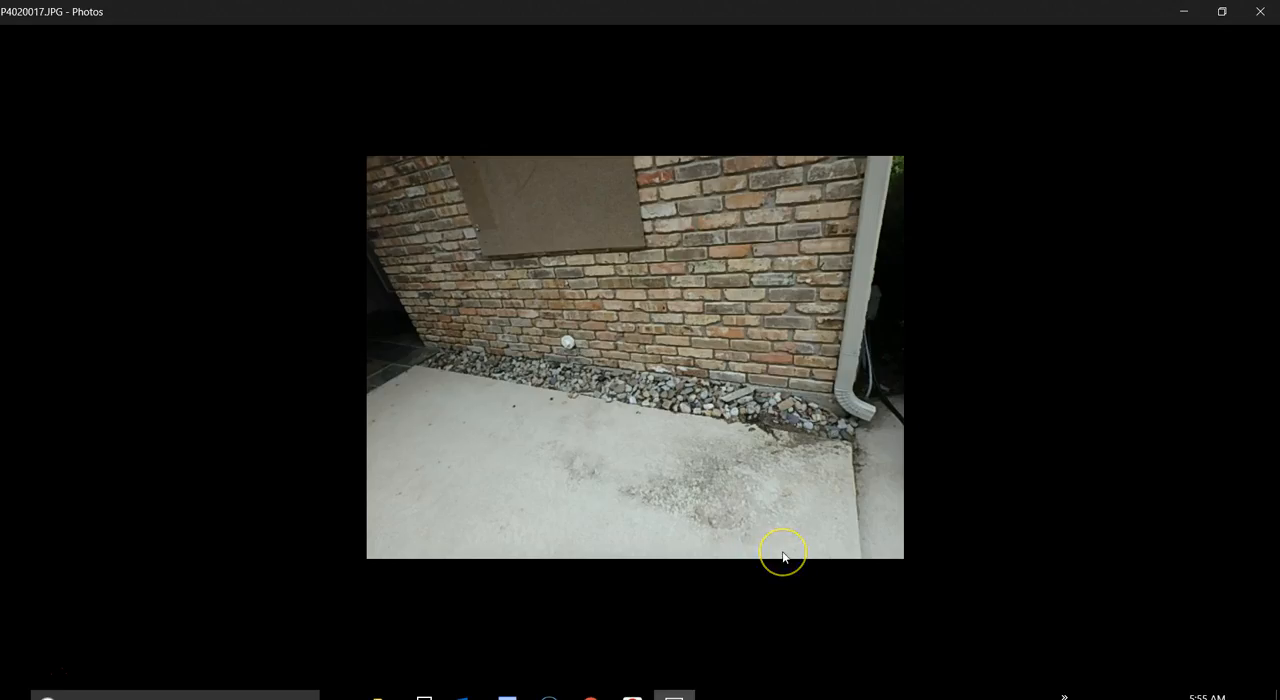
Step through the screen door and poolside walkway photos to P4020024.JPG, the glass double doors by the shrub bed.
key("Right")
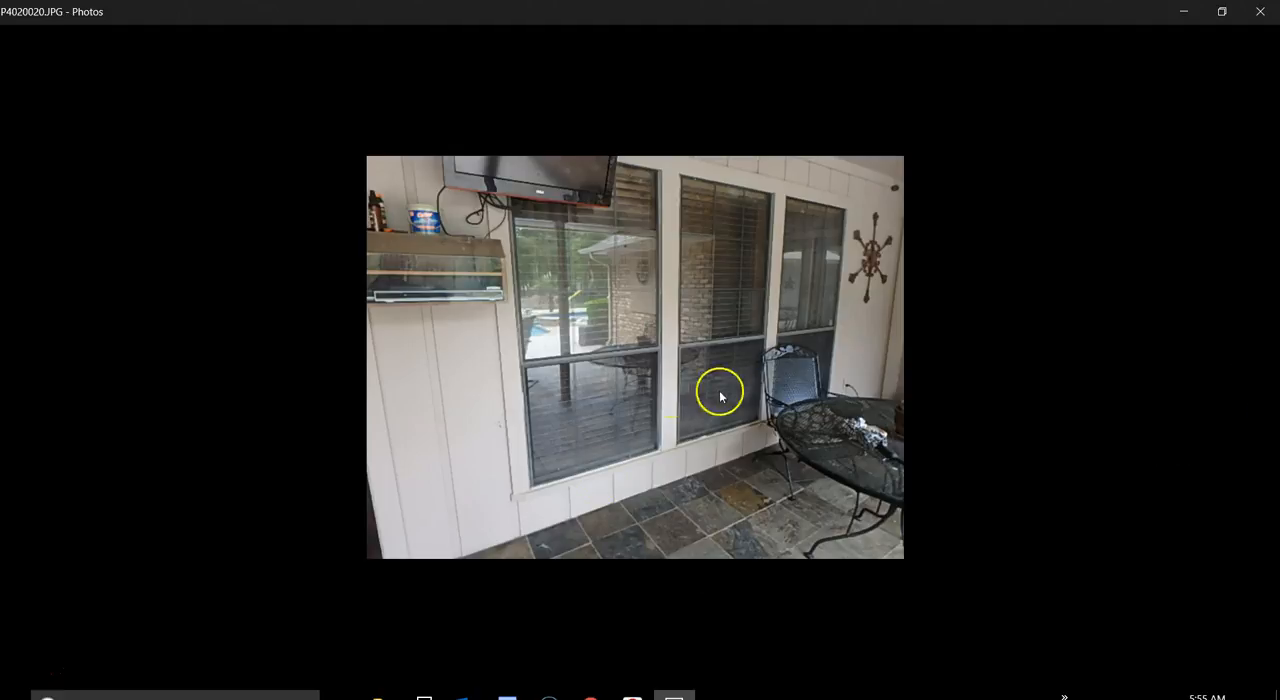
key("Right")
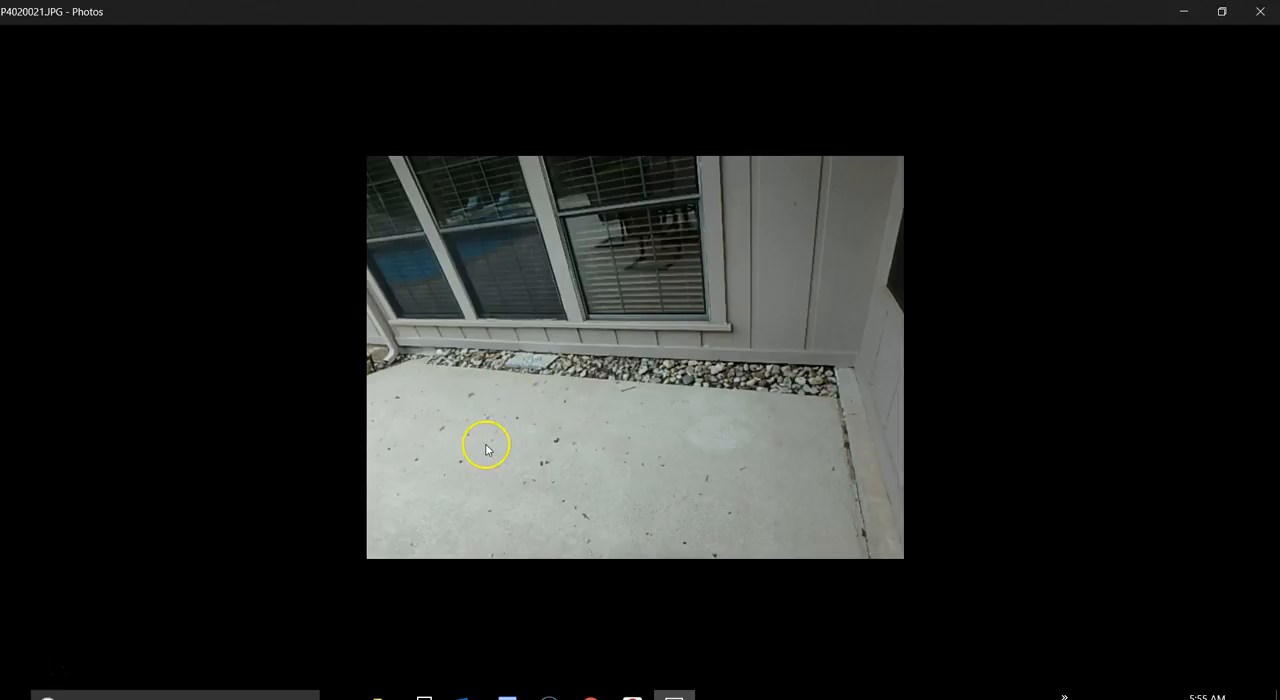
key("Right")
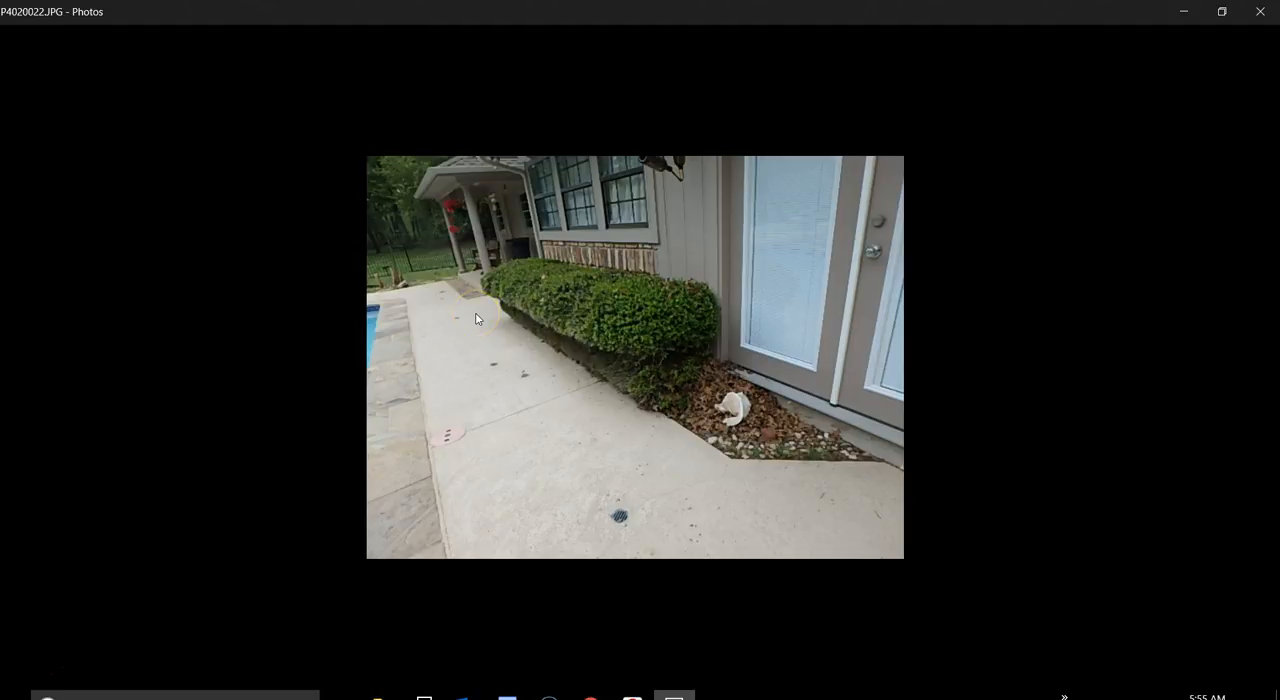
key("Right")
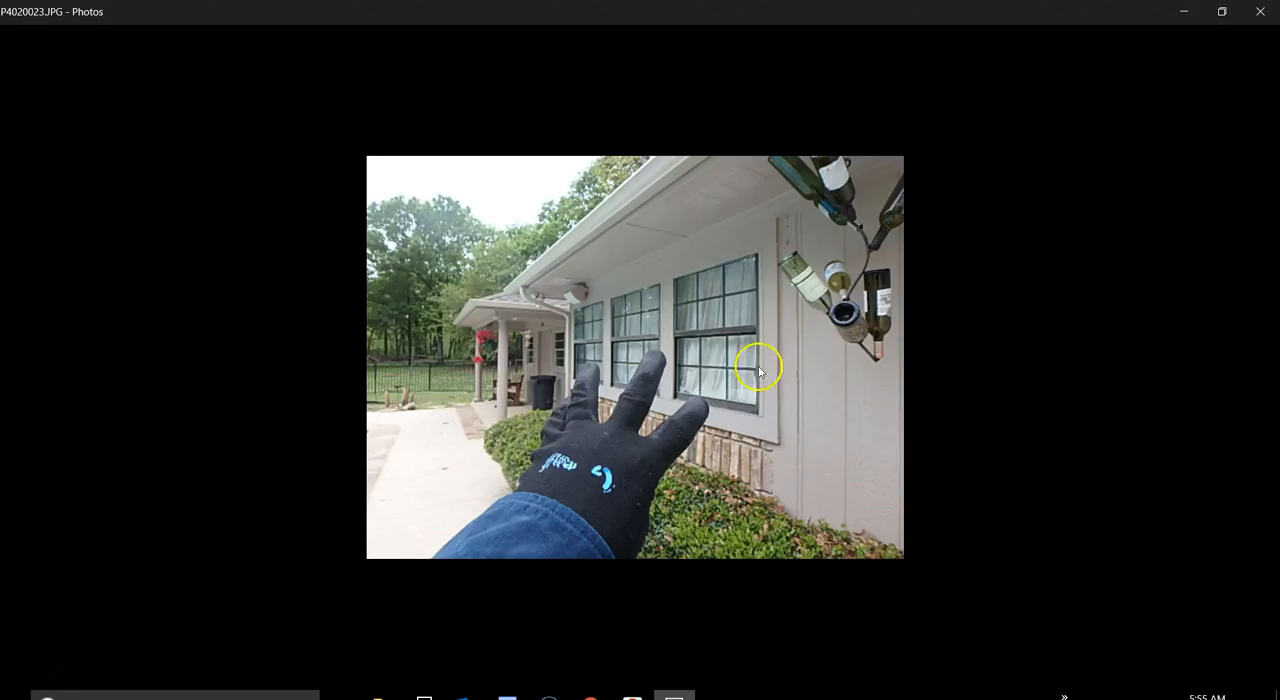
key("Right")
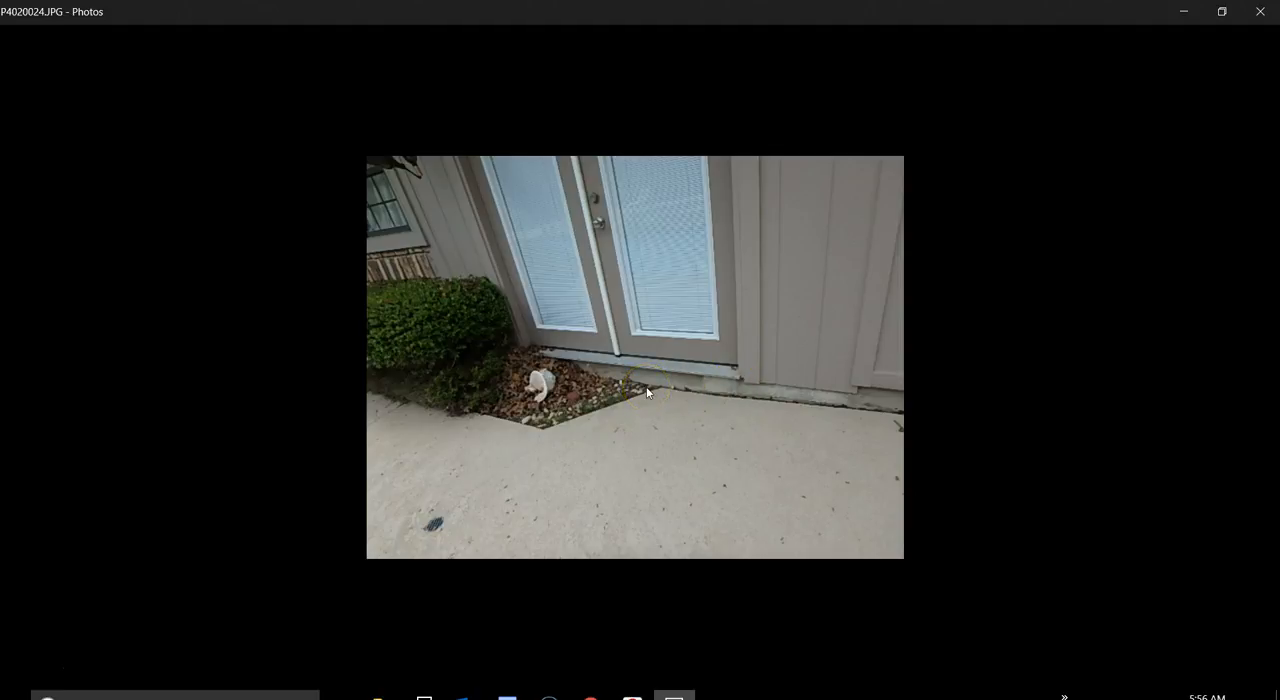
Advance through the house wall and front garden photos to P4020029.JPG, the hand under the outdoor faucet.
key("Right")
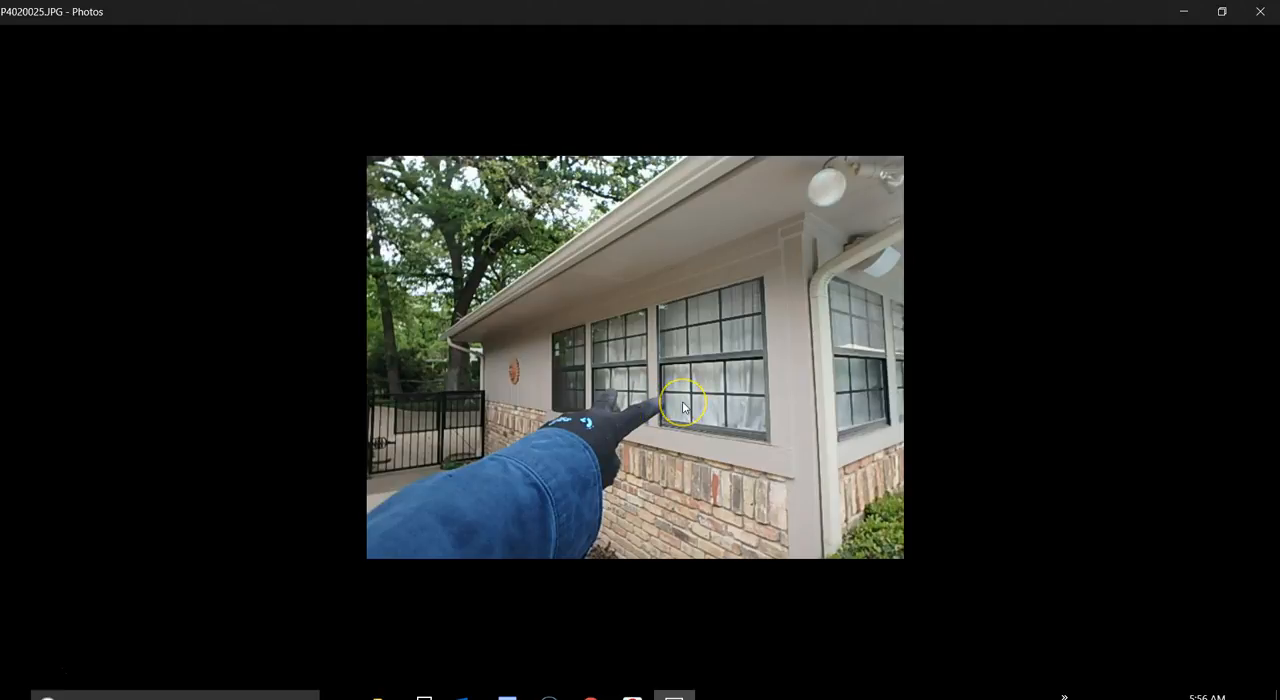
key("Right")
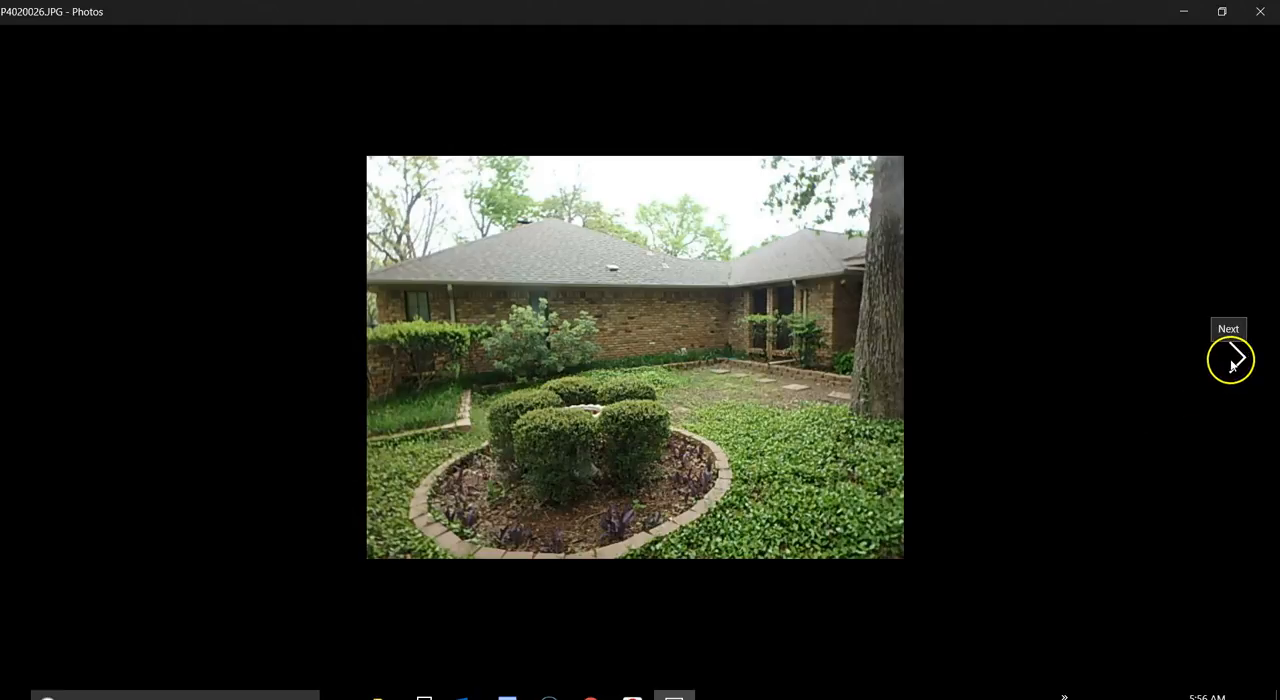
left_click(1235, 360)
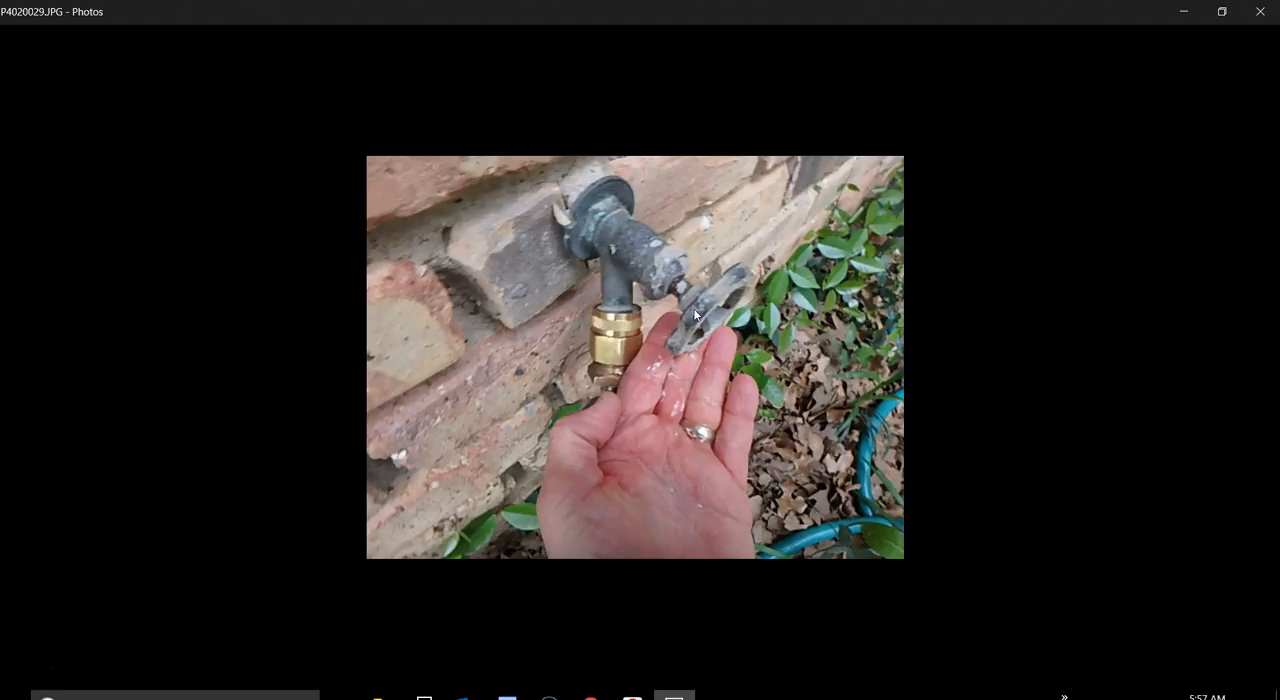
Step through the brick corner and cracked mortar close-up to P4020032.JPG, the front entry porch with bench.
key("Right")
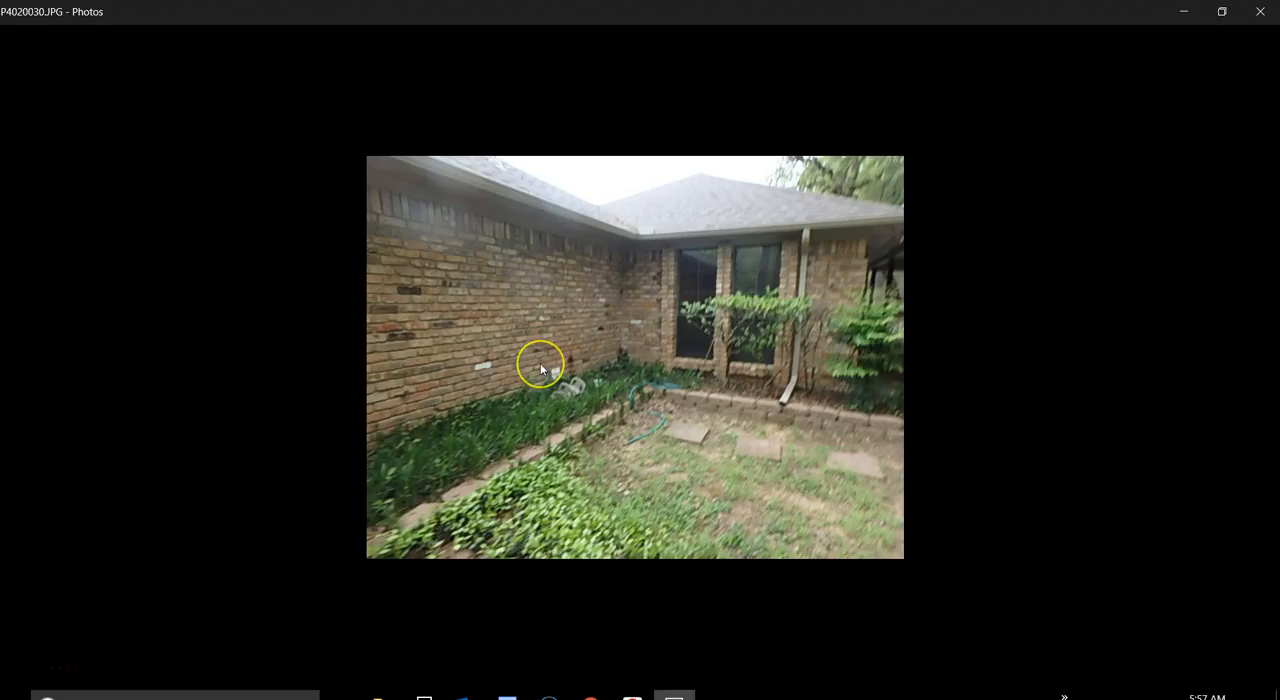
key("Right")
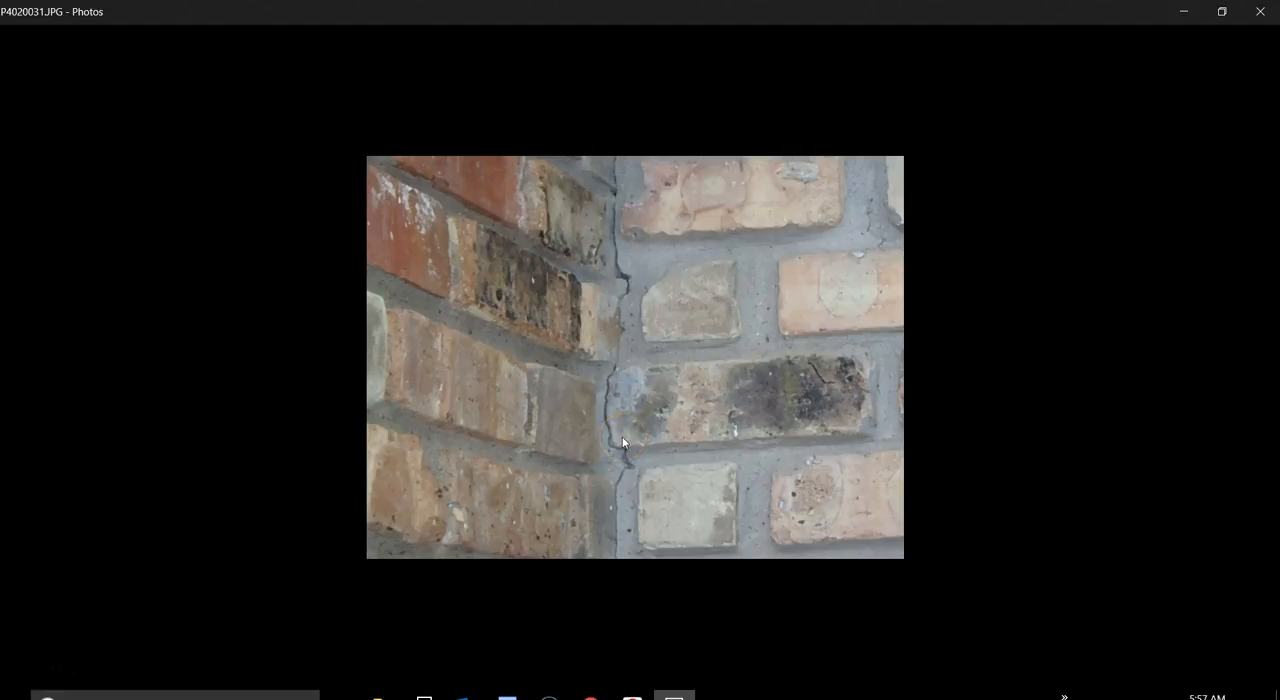
key("Right")
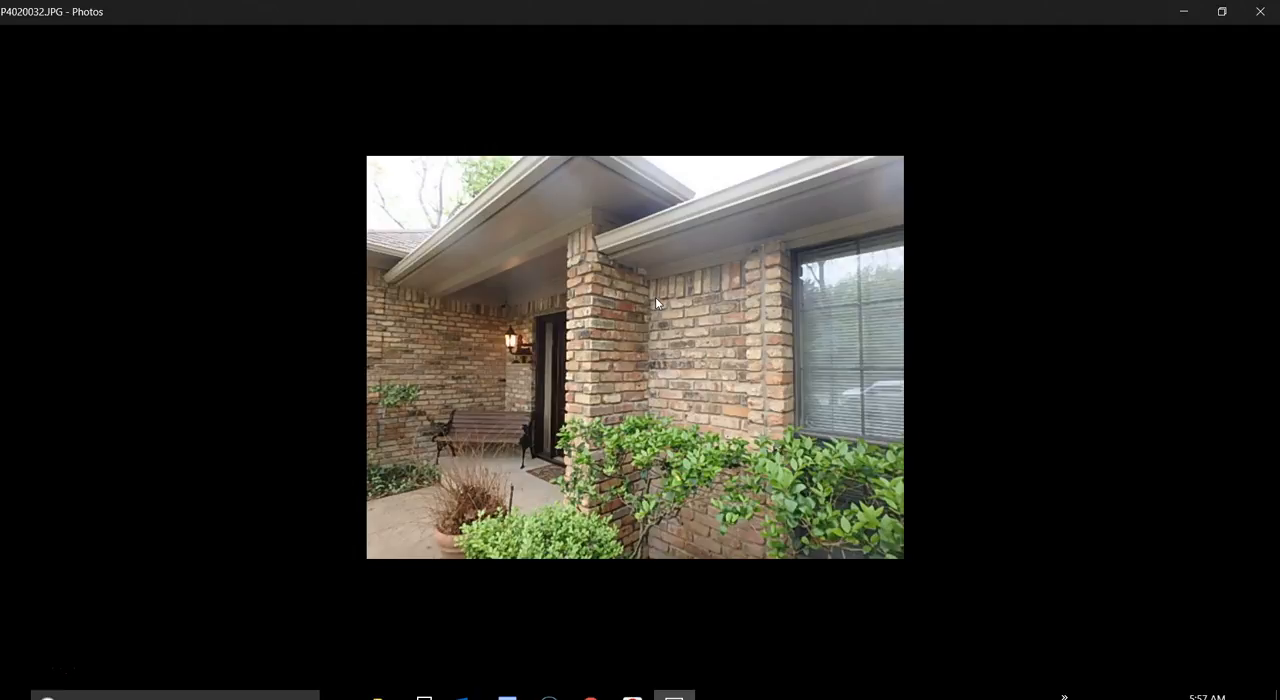
Advance through the interior room photos toward P4020041.JPG, the bedroom wall with shelves.
key("Right")
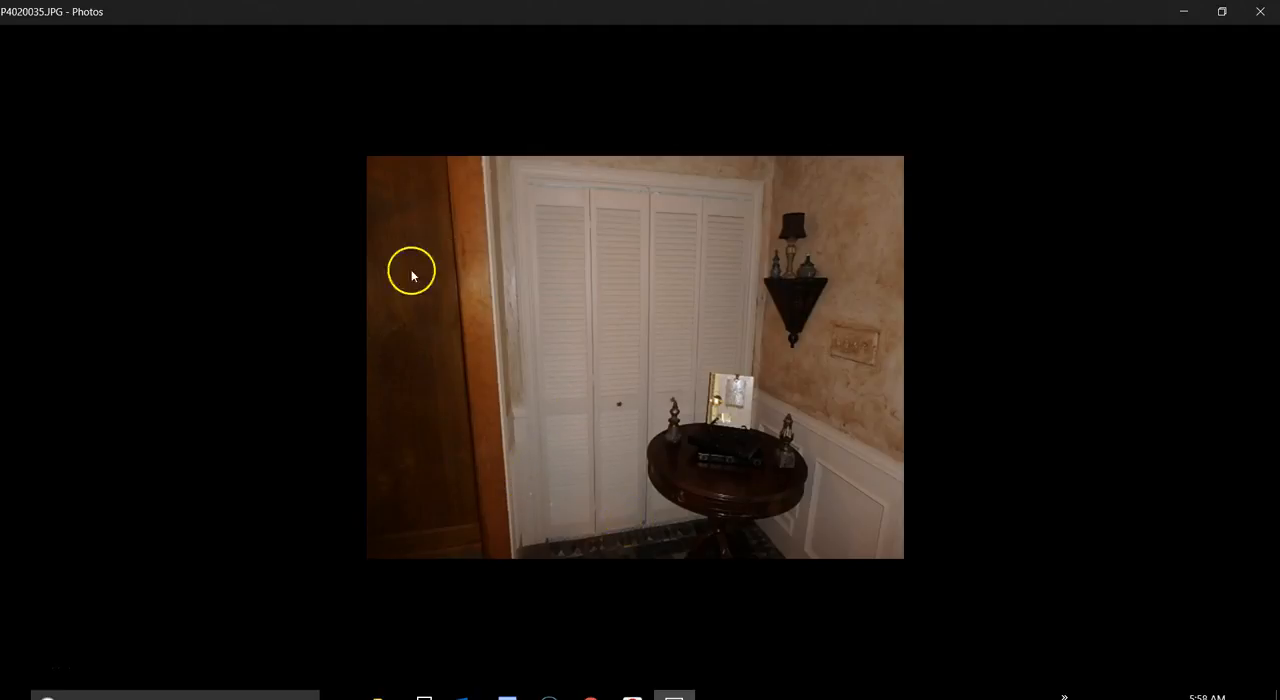
left_click(608, 321)
key("Right")
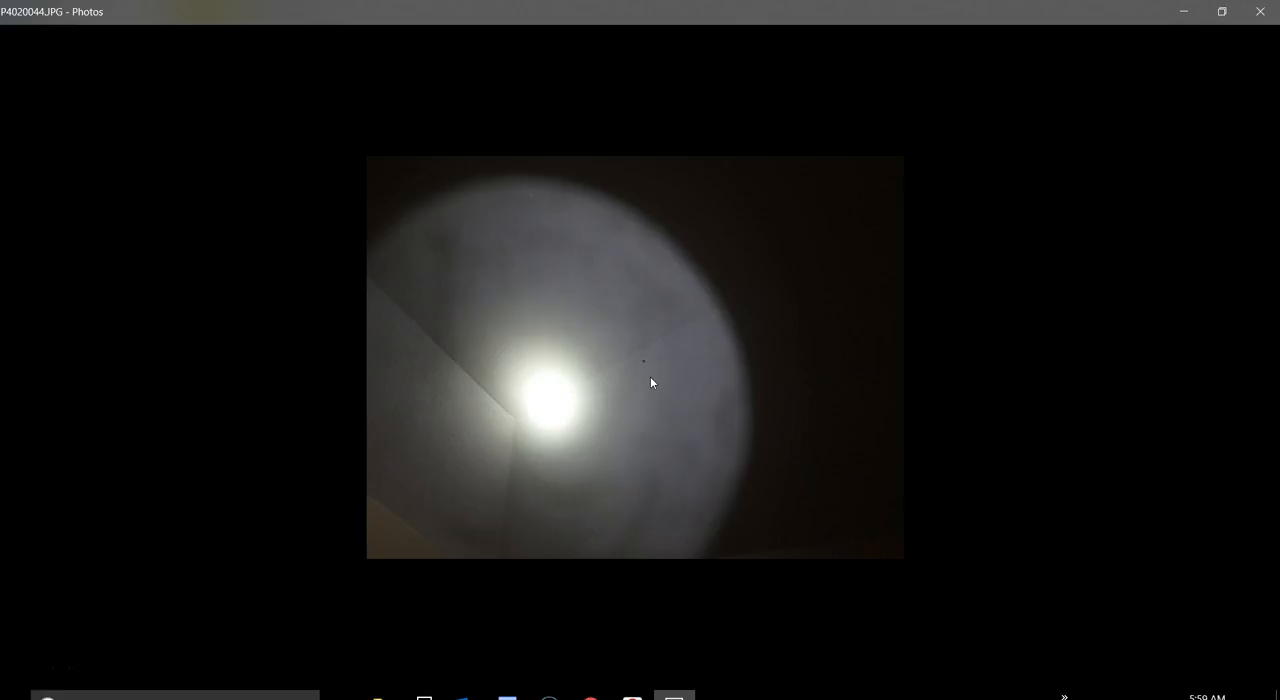
key("Right")
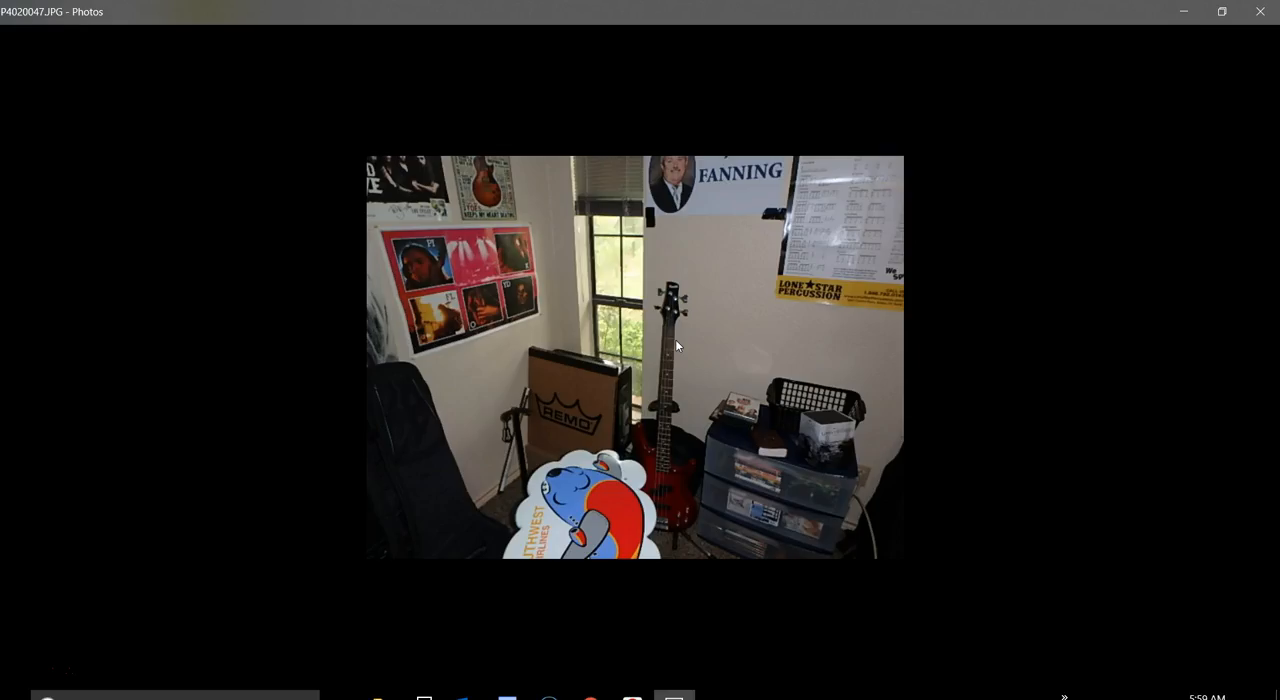
key("Right")
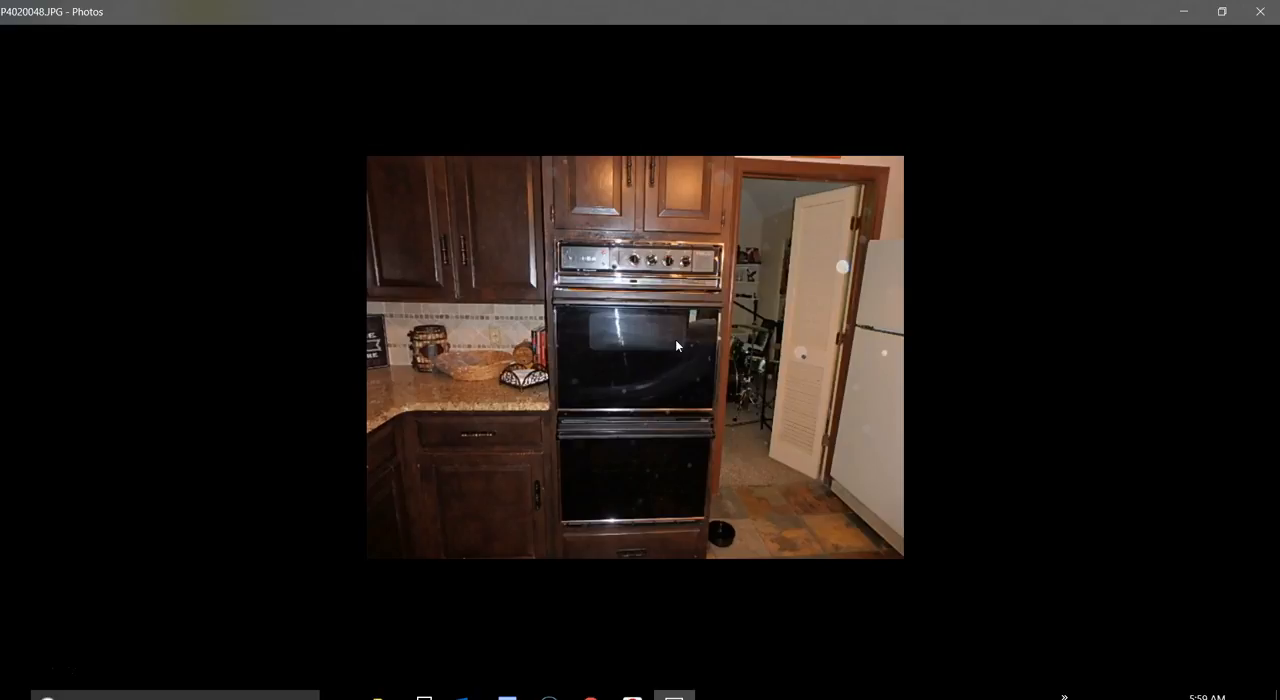
Step through the oven data plate and thermometer photos to the oven control knobs, P4020052.
key("Right")
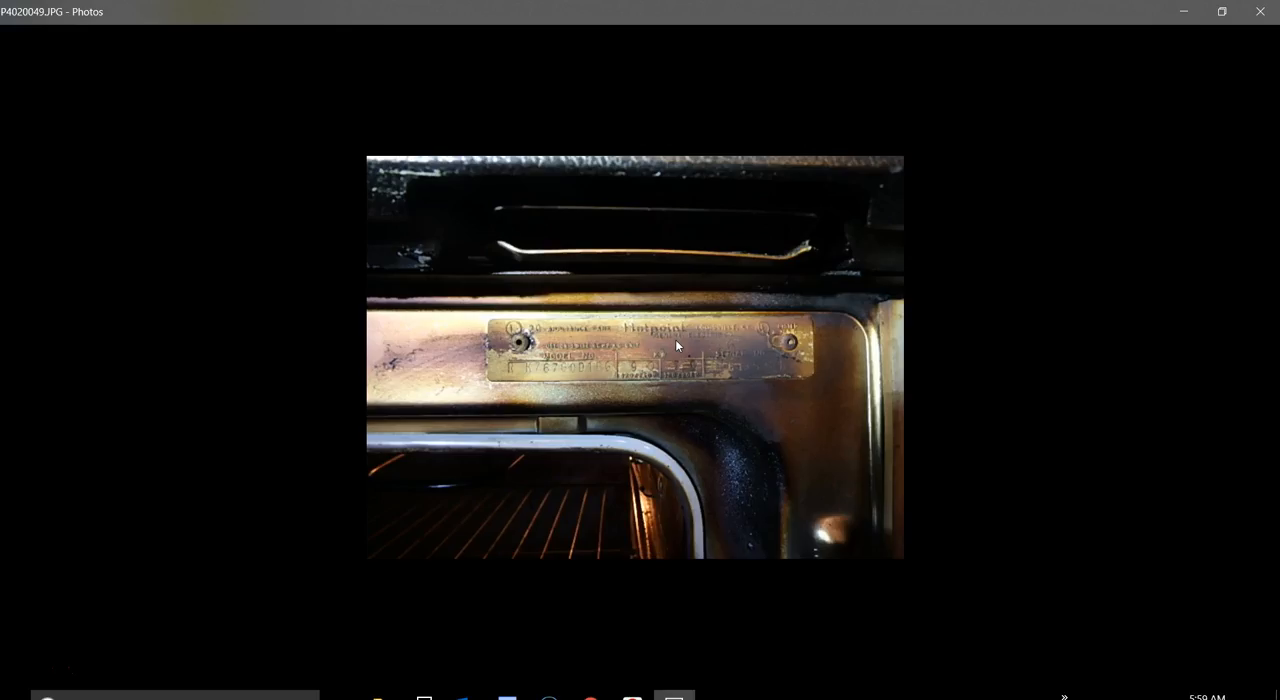
left_click(657, 391)
key("Right")
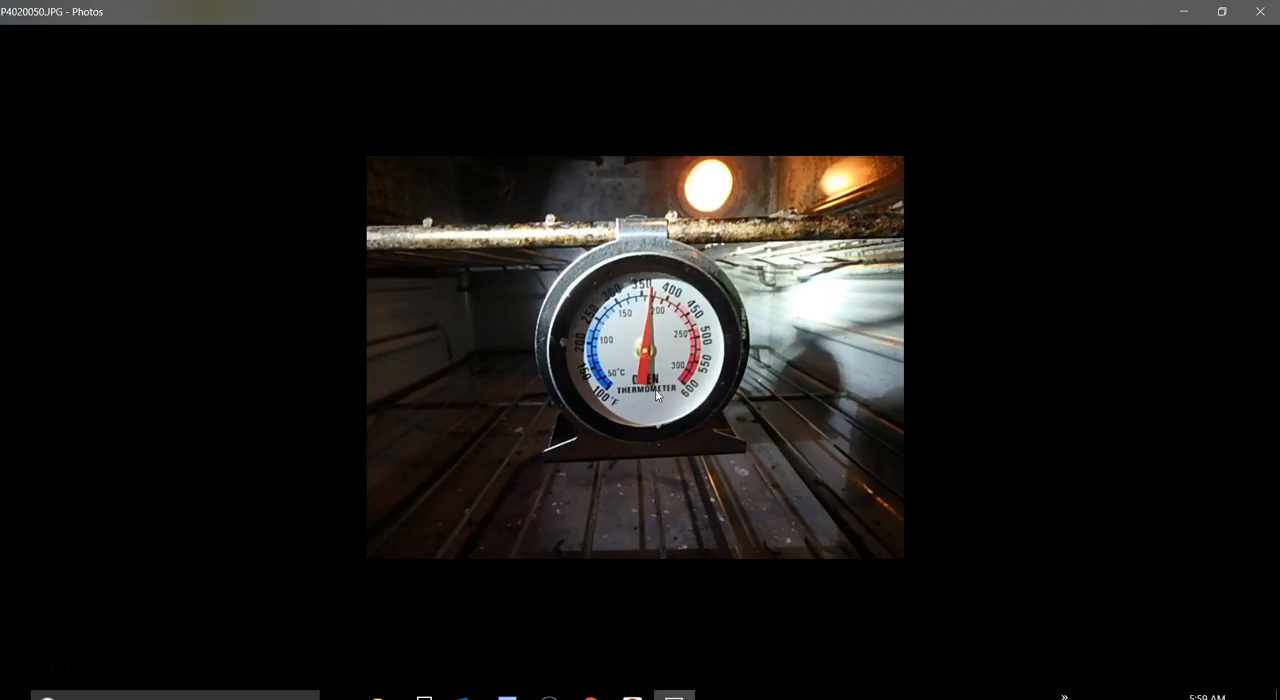
left_click(643, 352)
left_click(650, 295)
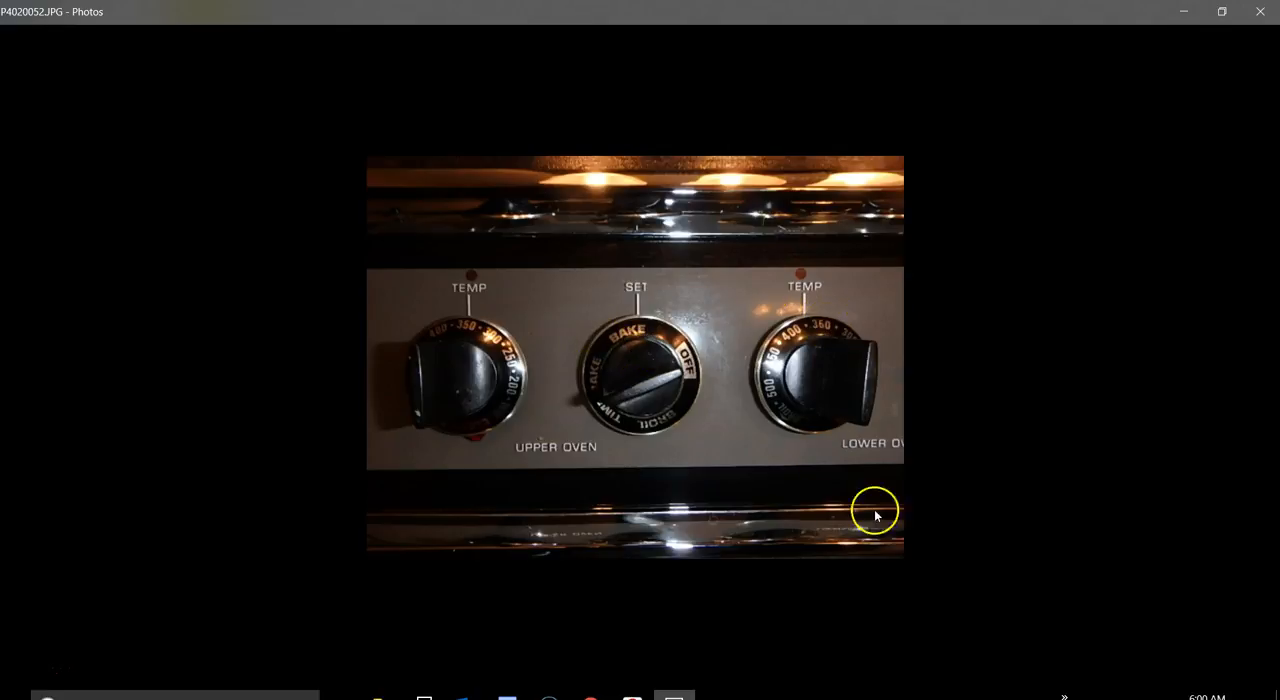
Advance past the microwave and label photos to the cooktop thermometer shot reading 555.0.
key("Right")
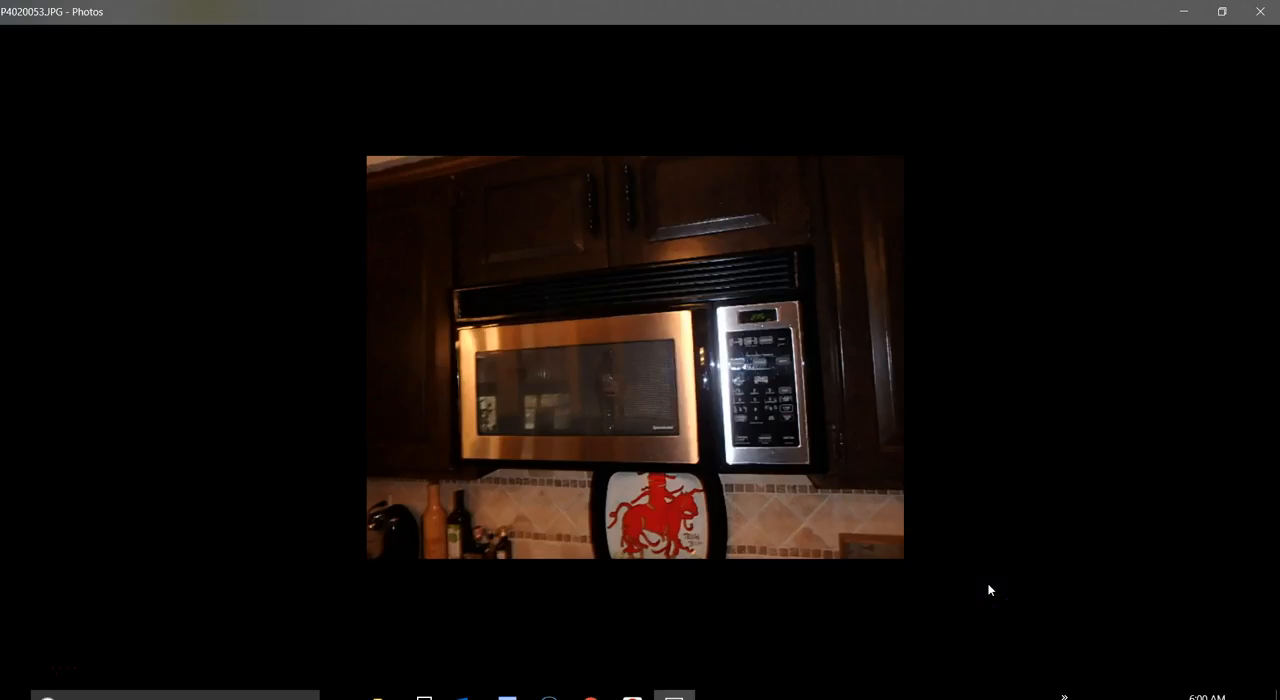
key("Right")
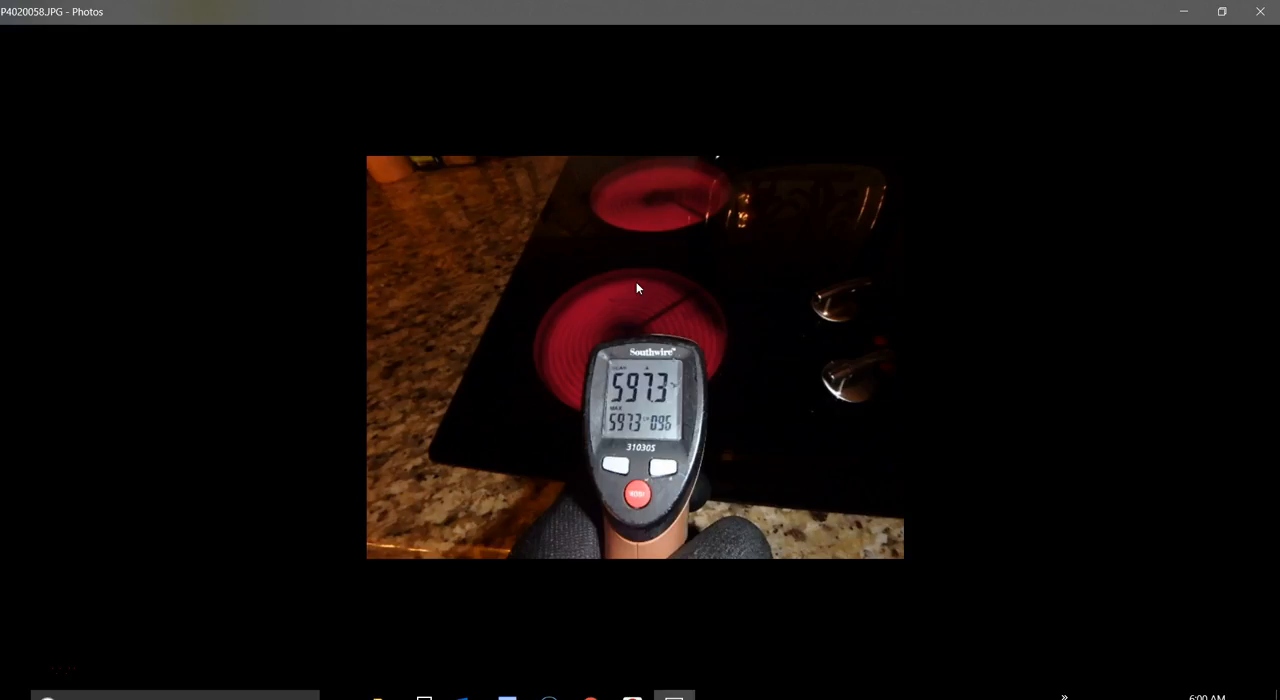
key("Right")
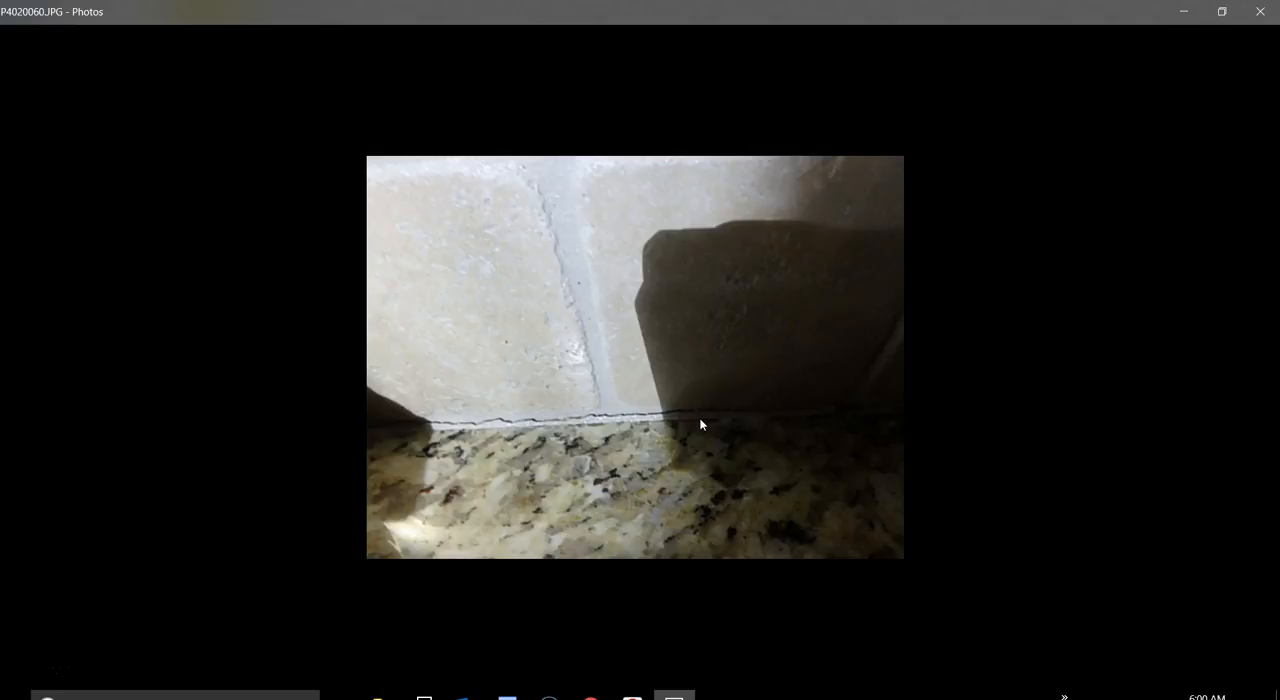
Step through the kitchen overview, dishwasher and dishwasher thermometer photos toward P4020064.
key("Right")
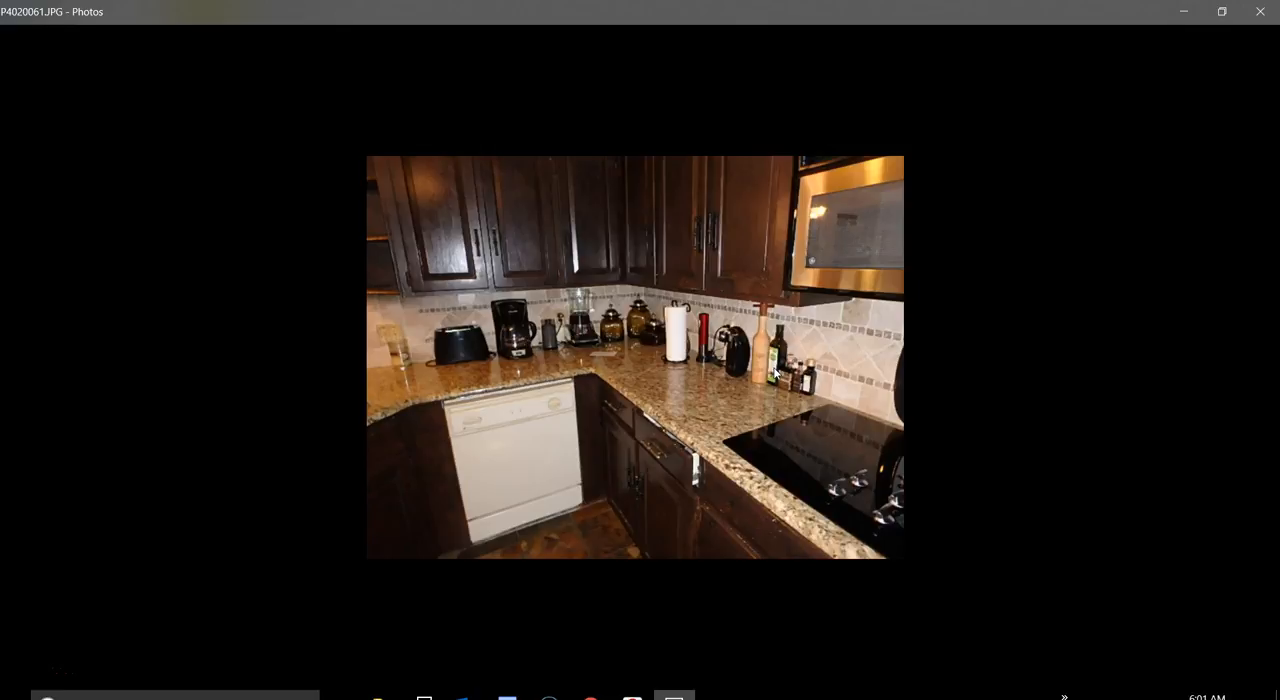
key("Right")
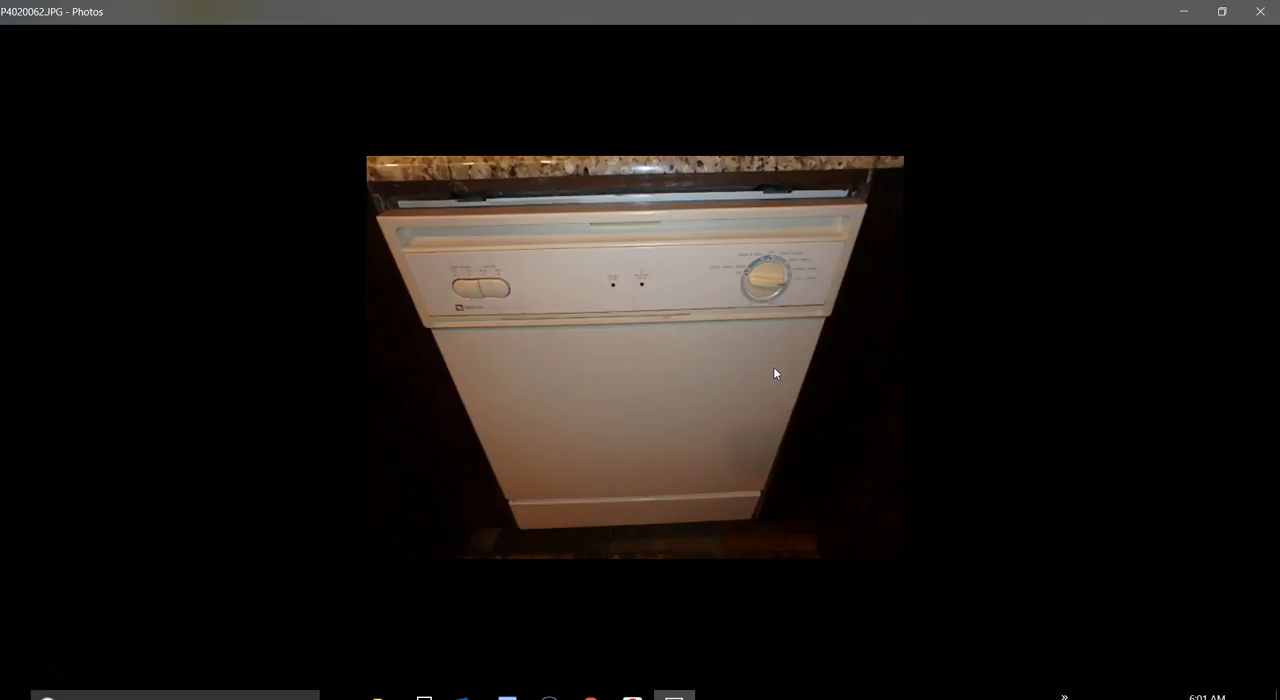
key("Right")
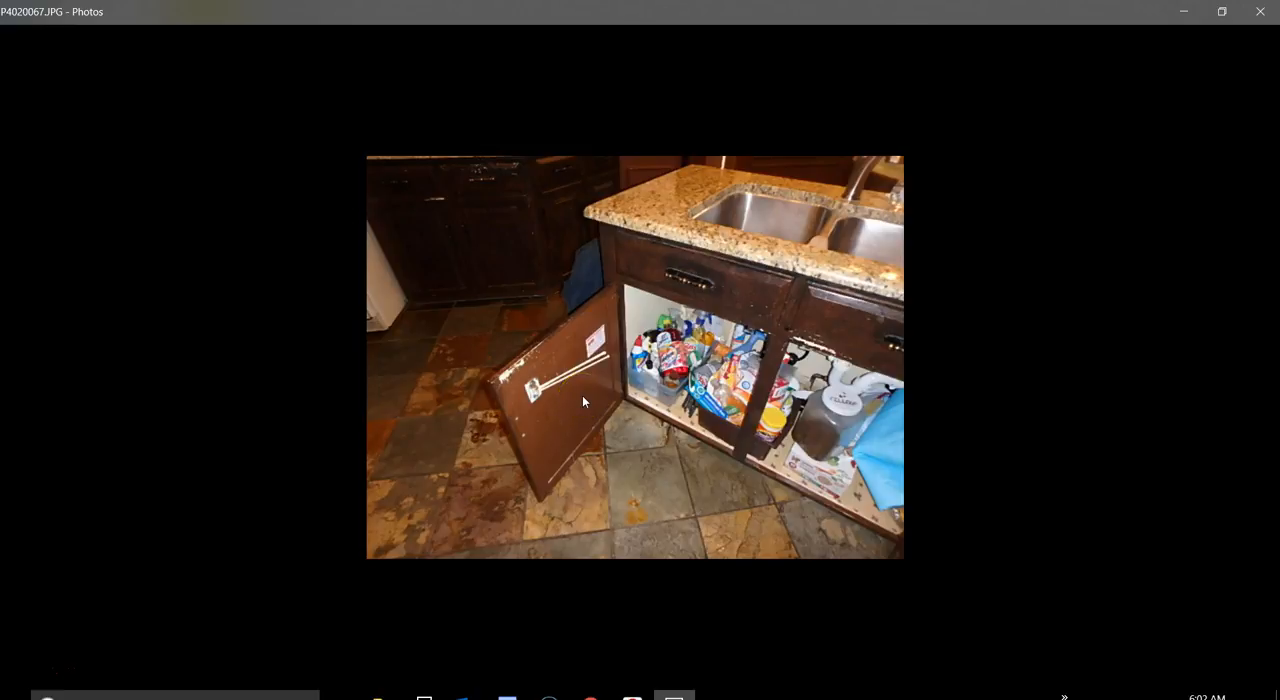
key("Right")
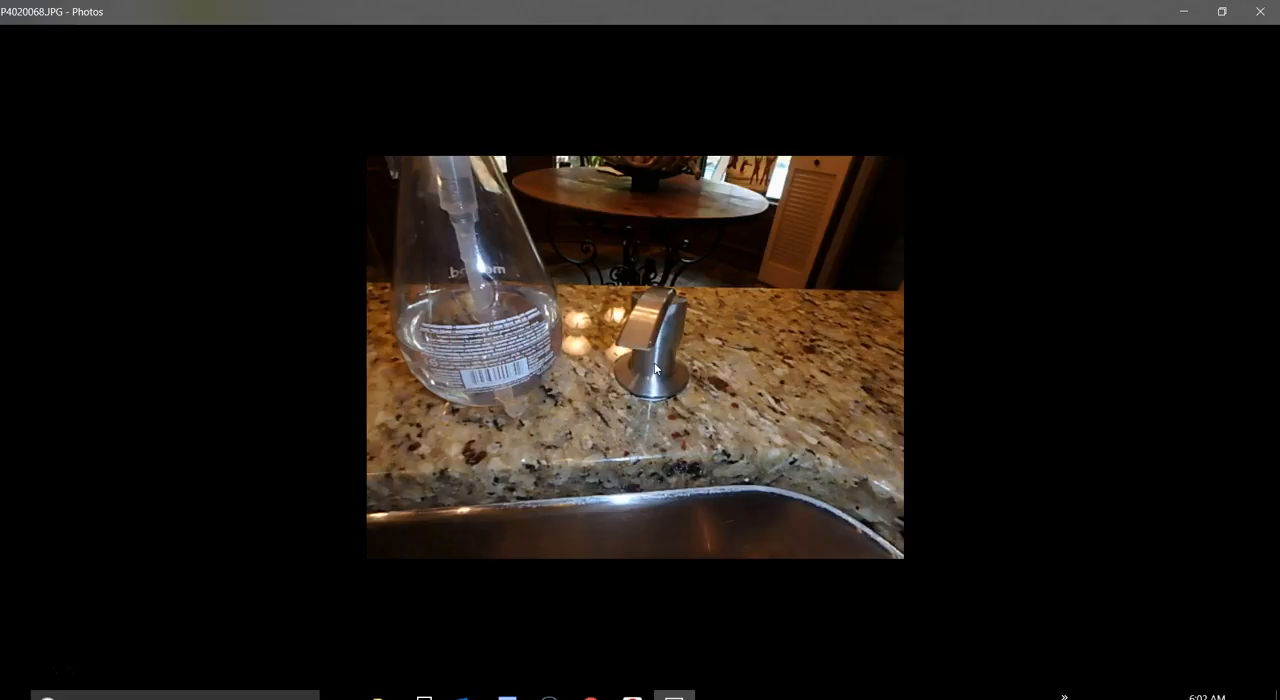
Step through the sink, outlet tester and kitchen counter overview photos to P4020071.
key("Right")
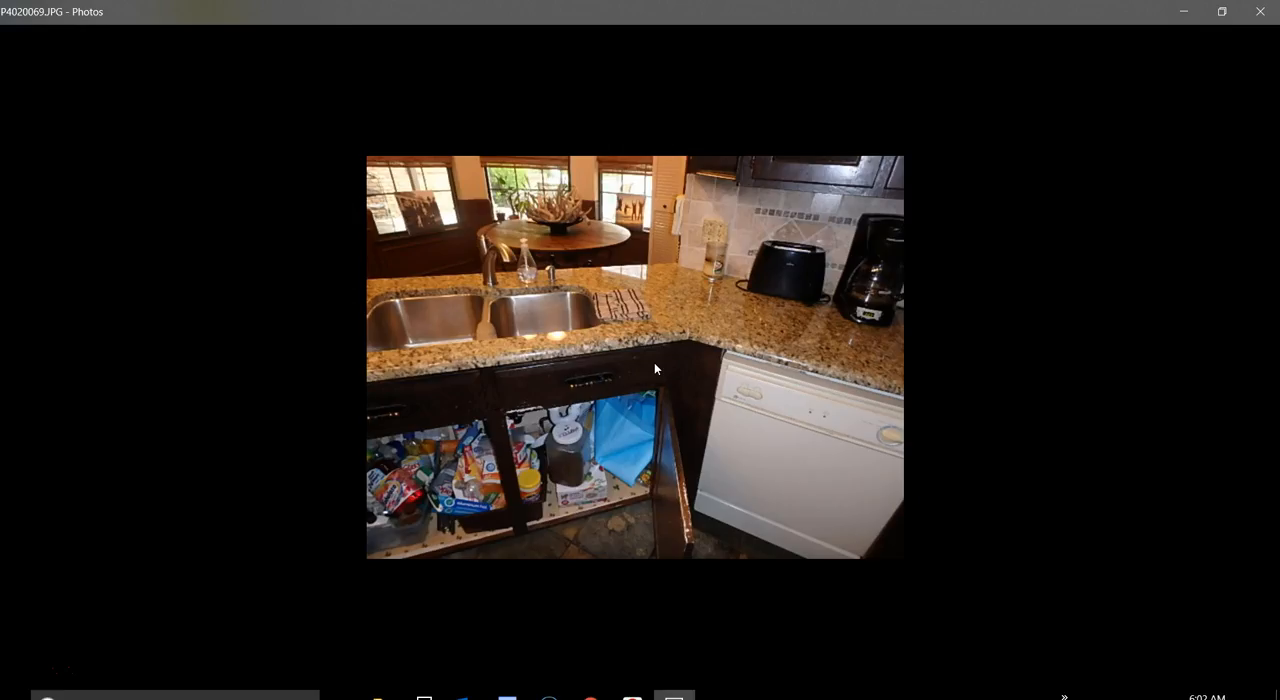
key("Right")
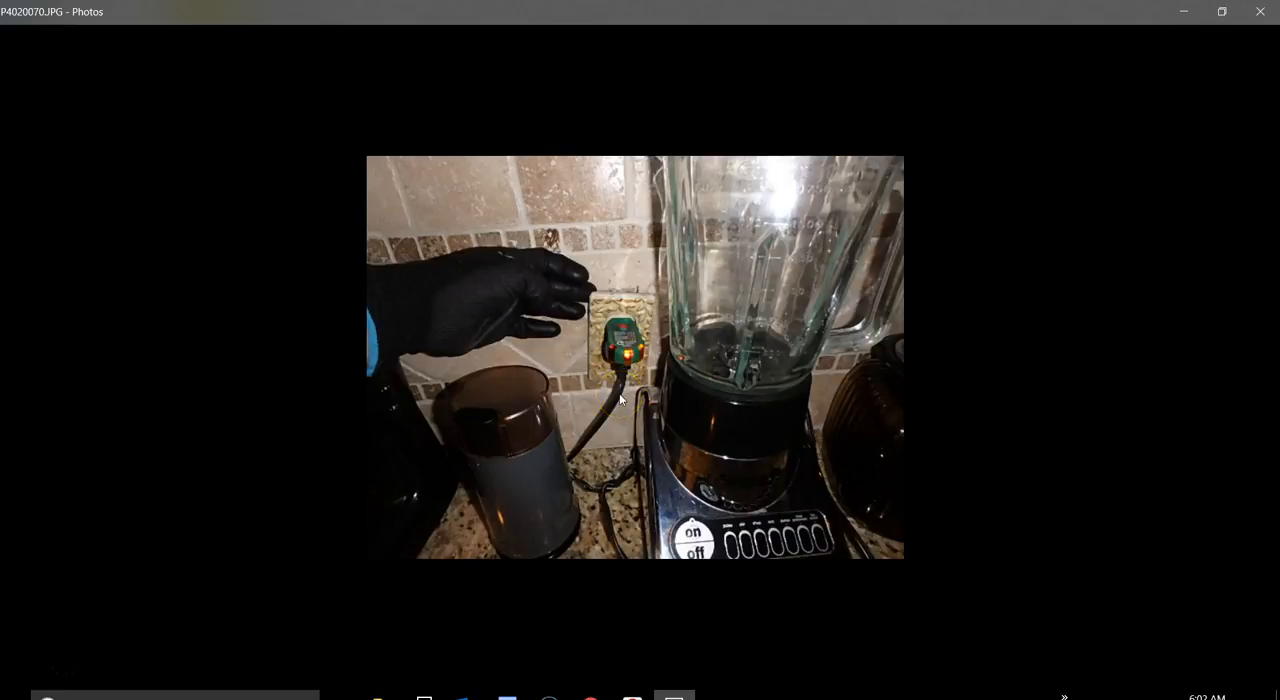
key("Right")
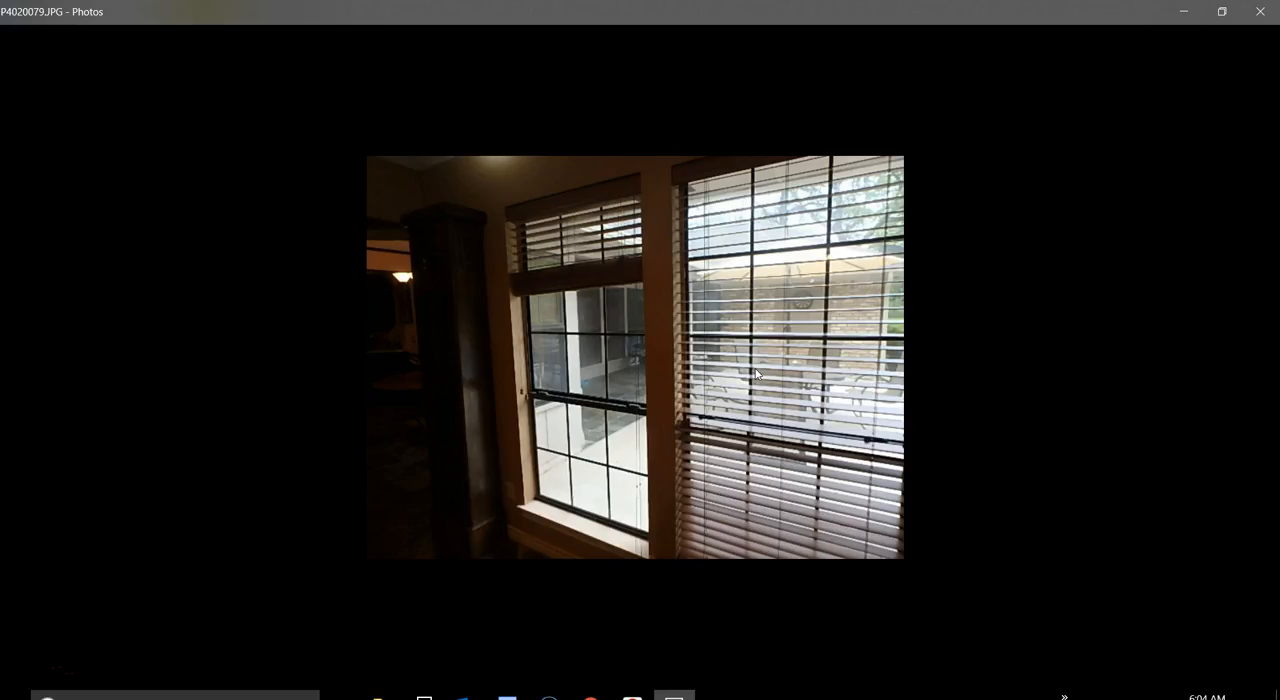
Advance past the window photo toward the smoke detector photo P4020084.
left_click(463, 358)
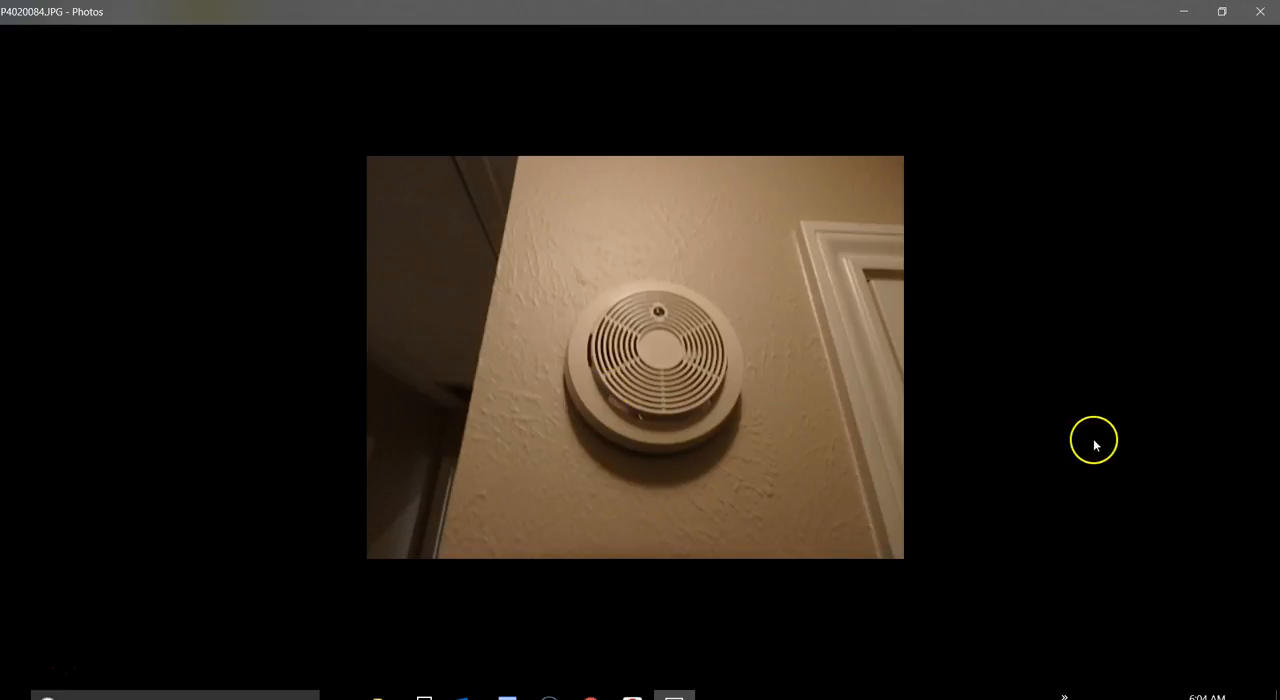
mouse_move(1236, 357)
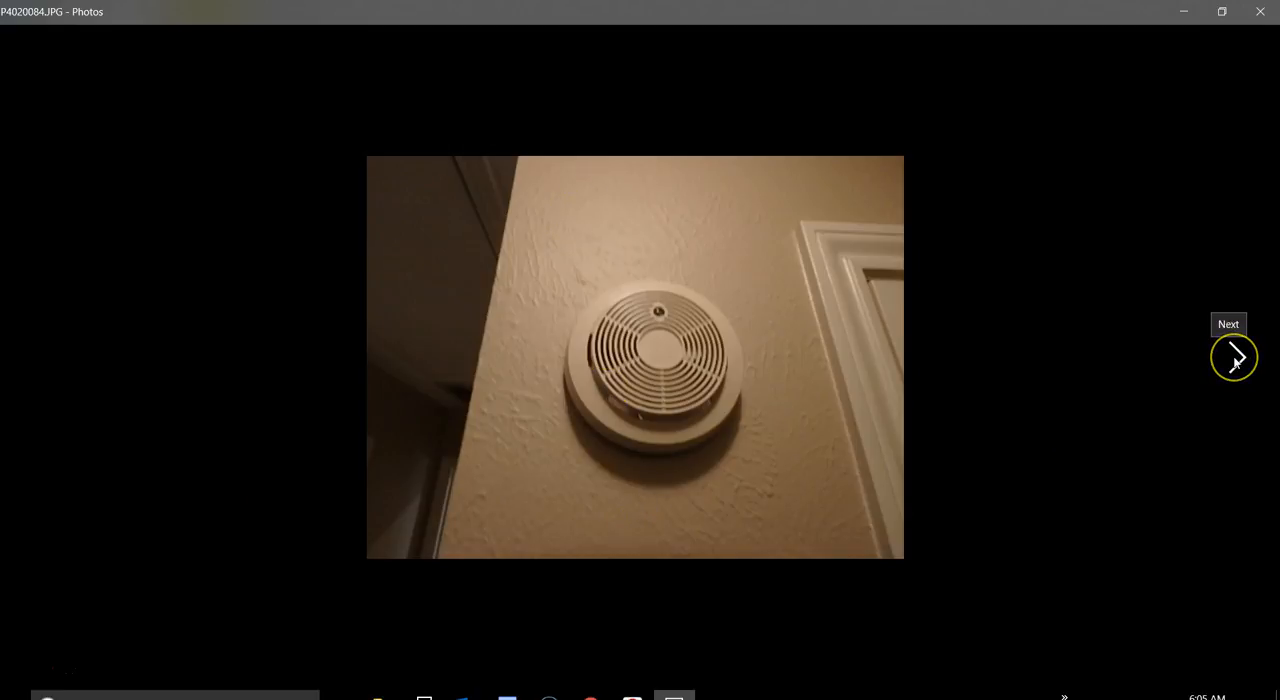
Advance past the smoke detector and water heater photos to the bathroom sink photo P4020092.JPG.
left_click(1237, 358)
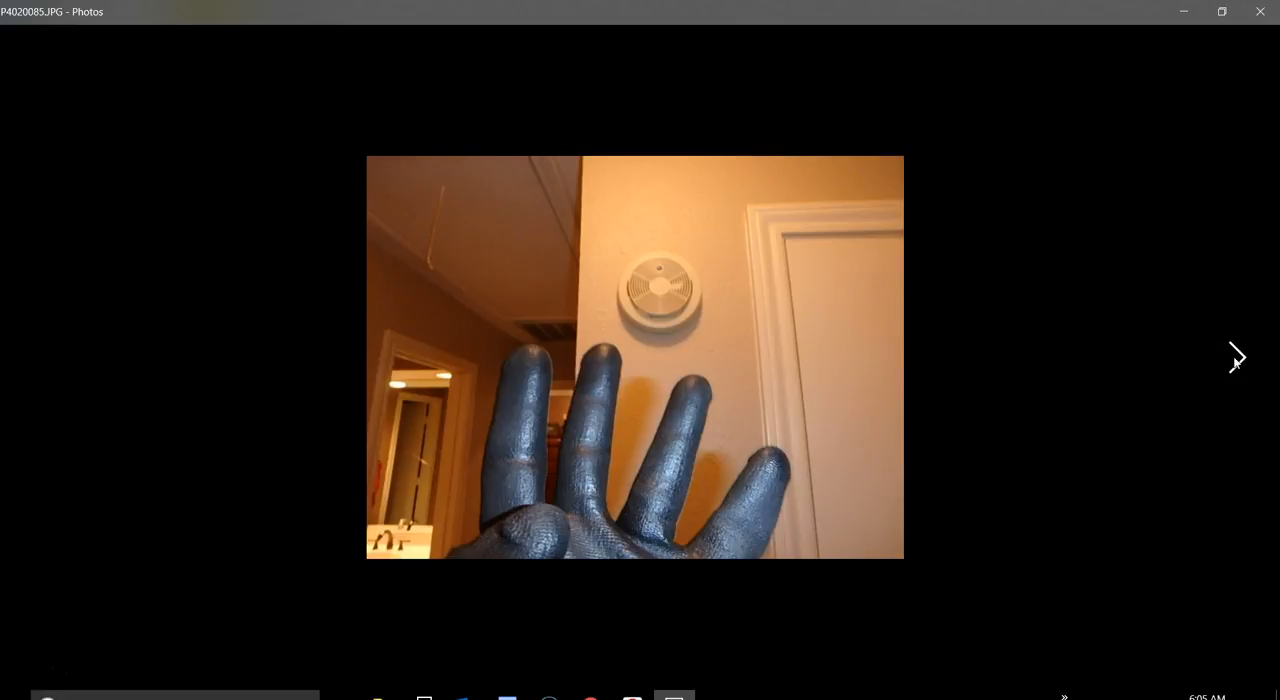
left_click(1237, 358)
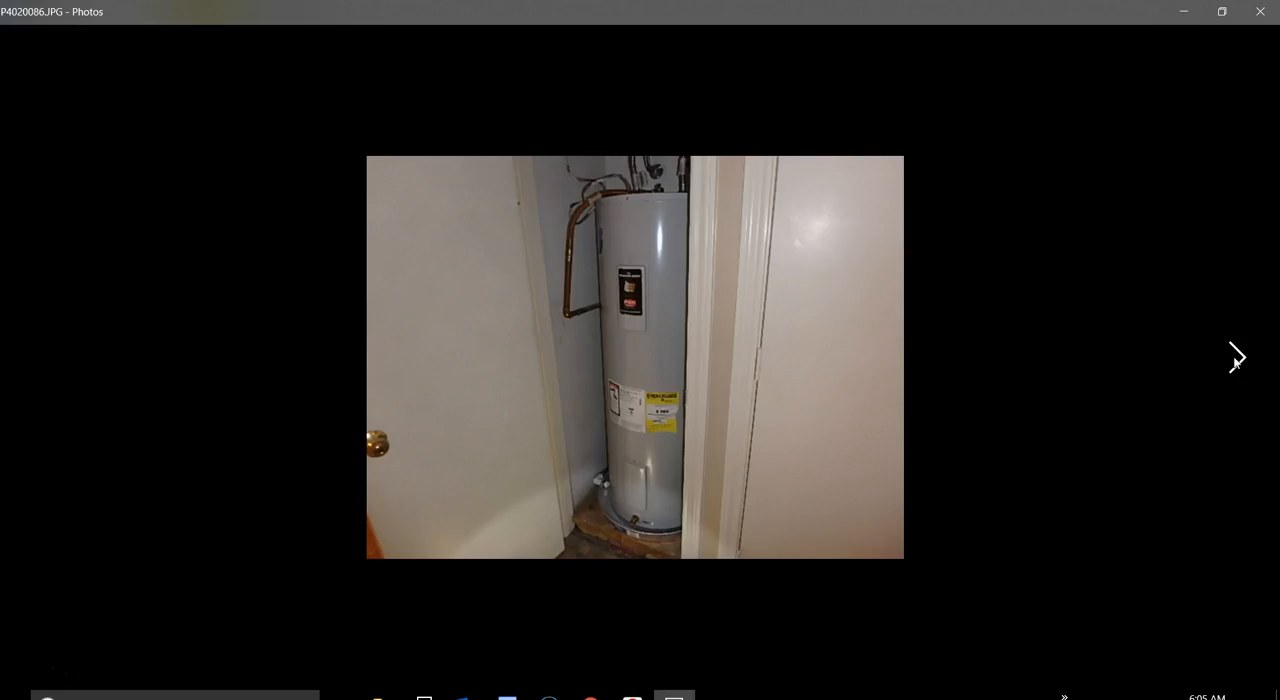
left_click(1237, 358)
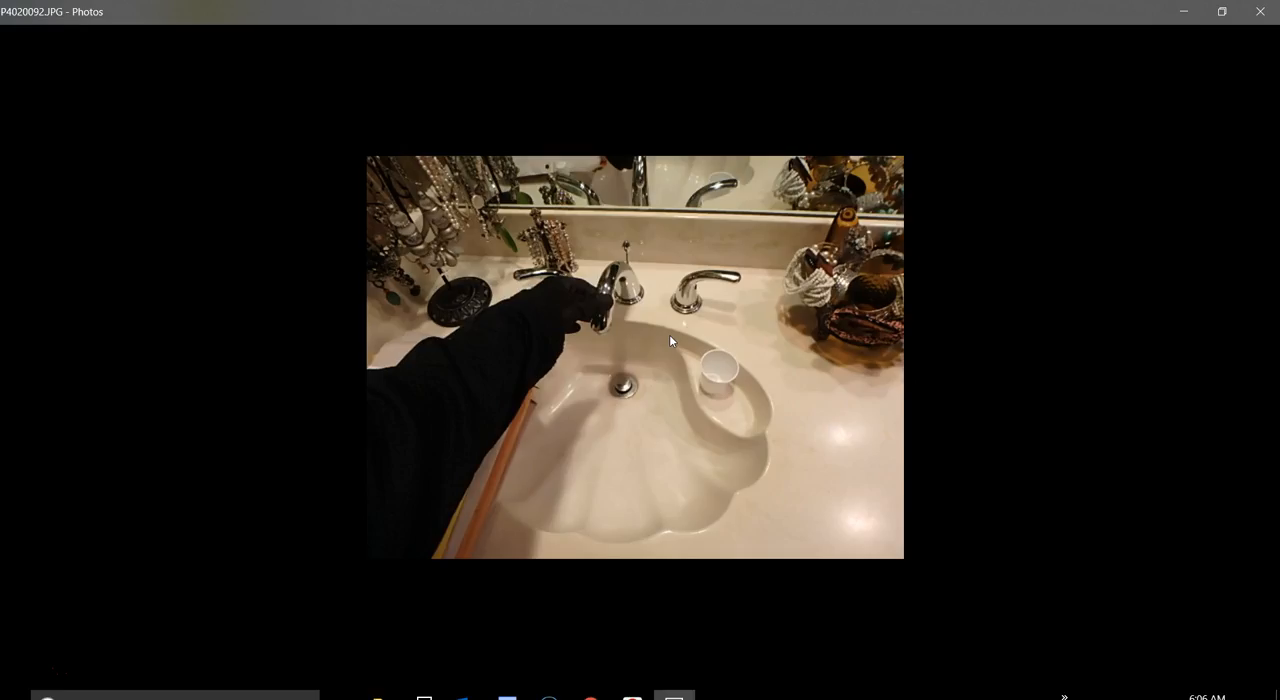
left_click(702, 385)
Step back and forth through the sink and vanity photos, ending on the ceiling fan photo P4020095.JPG.
left_click(818, 378)
key("Right")
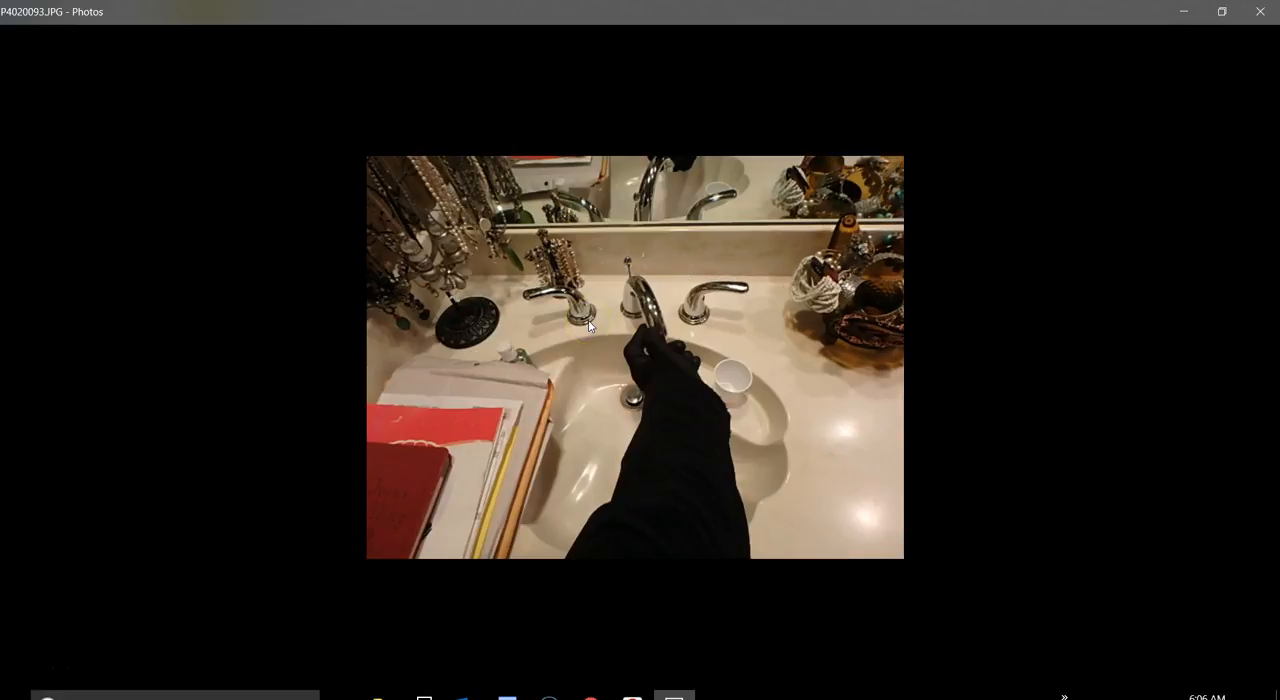
key("Left")
key("Right")
key("Right")
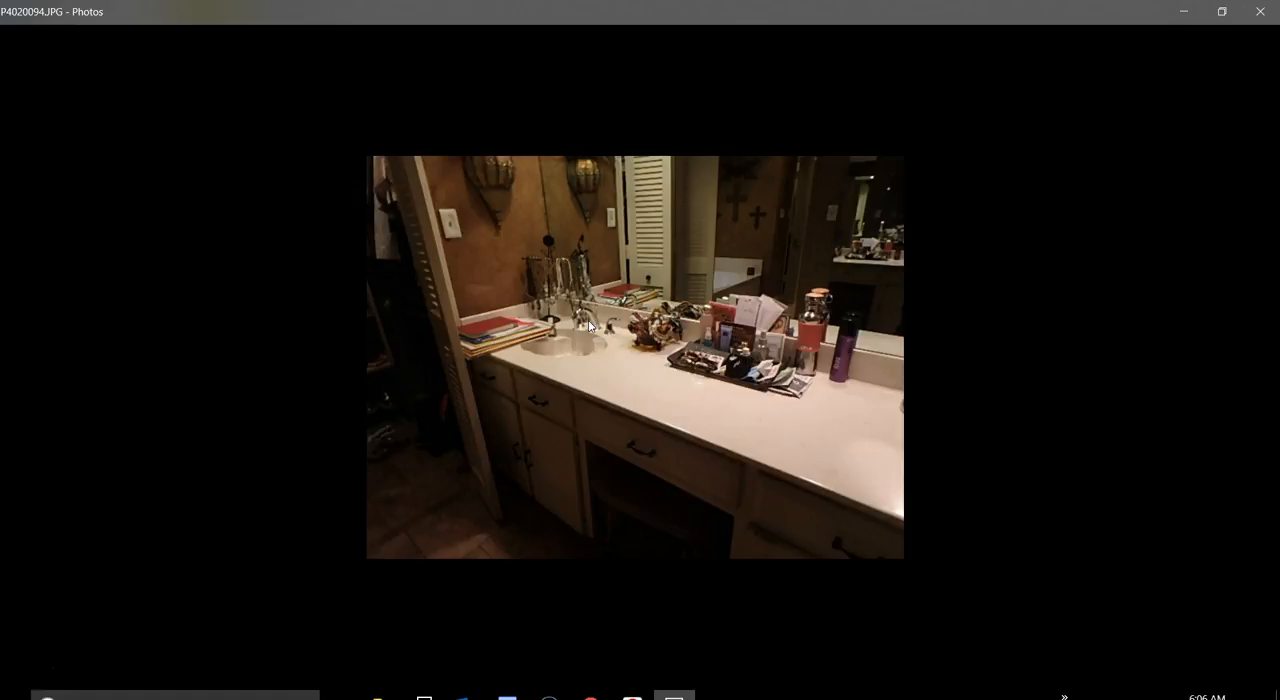
key("Right")
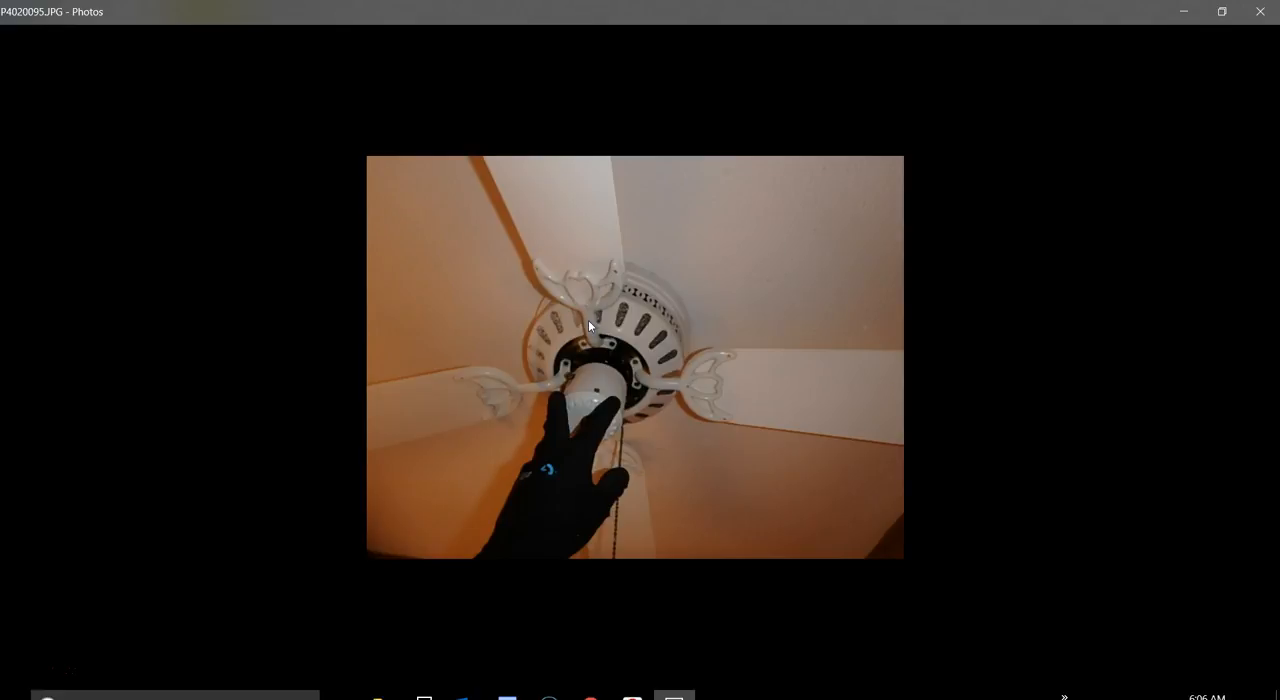
Advance past the ceiling fan photo toward the shower head close-up P4020102.JPG.
key("Right")
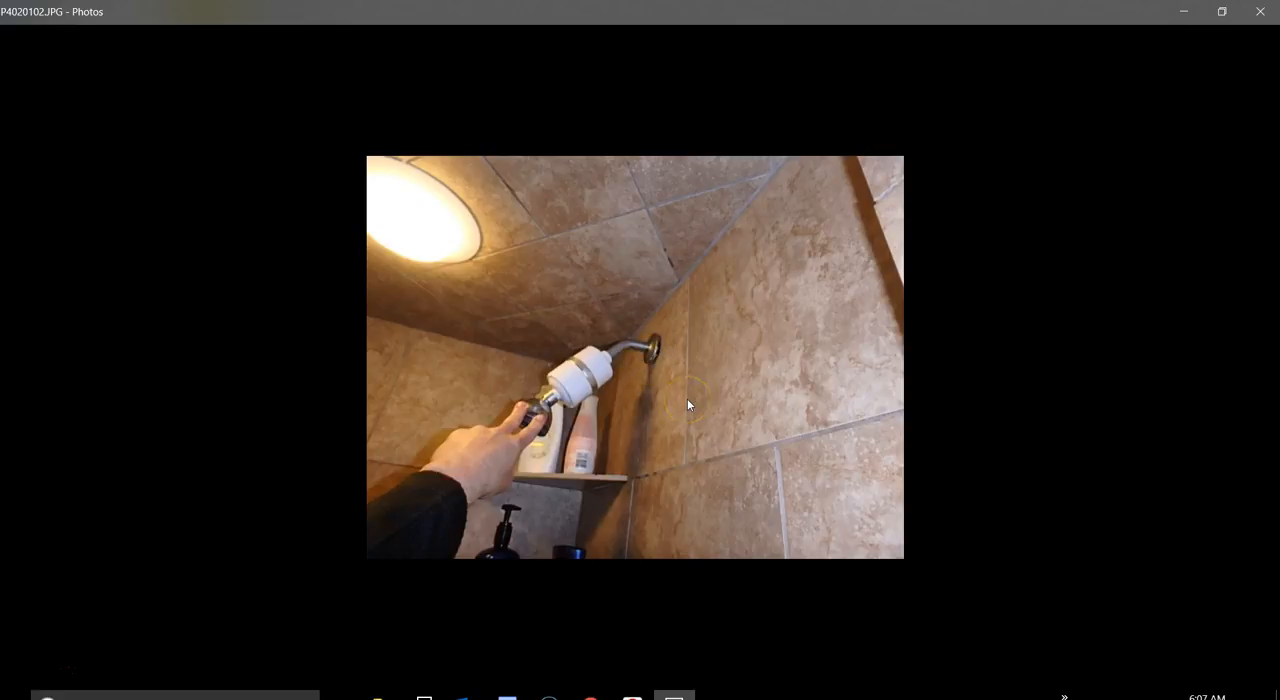
Step through the walk-in shower photo P4020103.JPG, peek ahead and back, then land on the electrical panel P4020104.JPG.
key("Right")
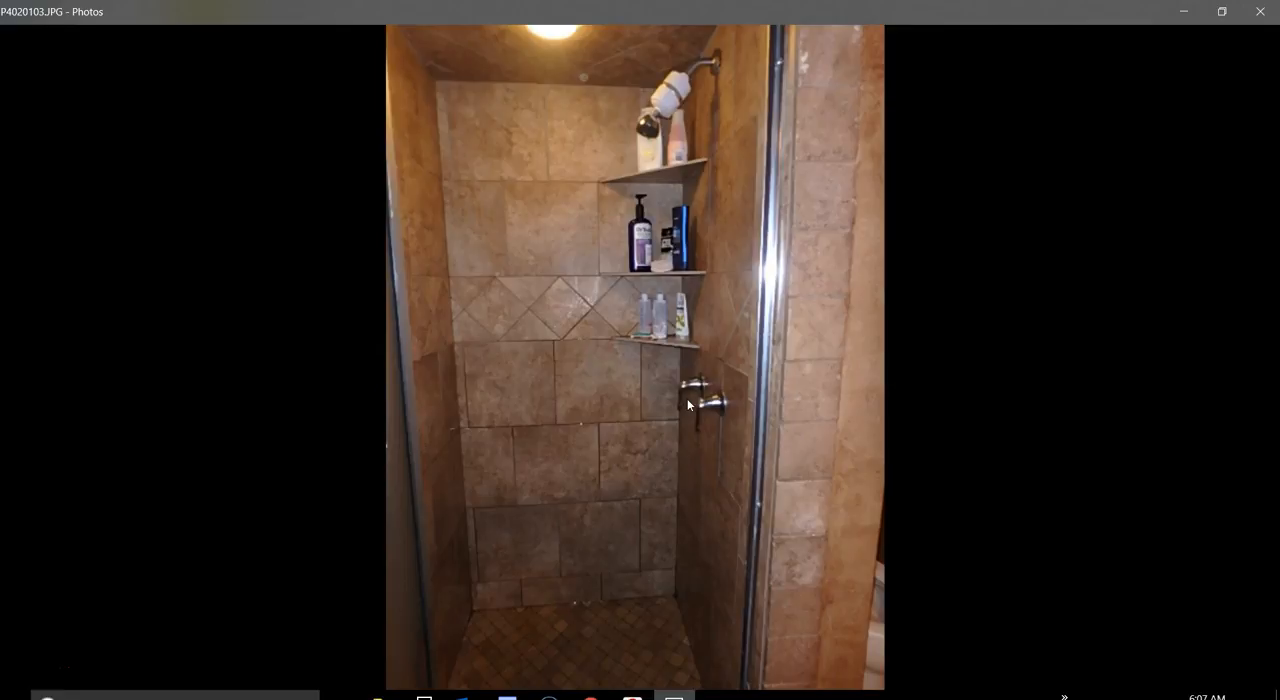
key("Right")
key("Left")
key("Right")
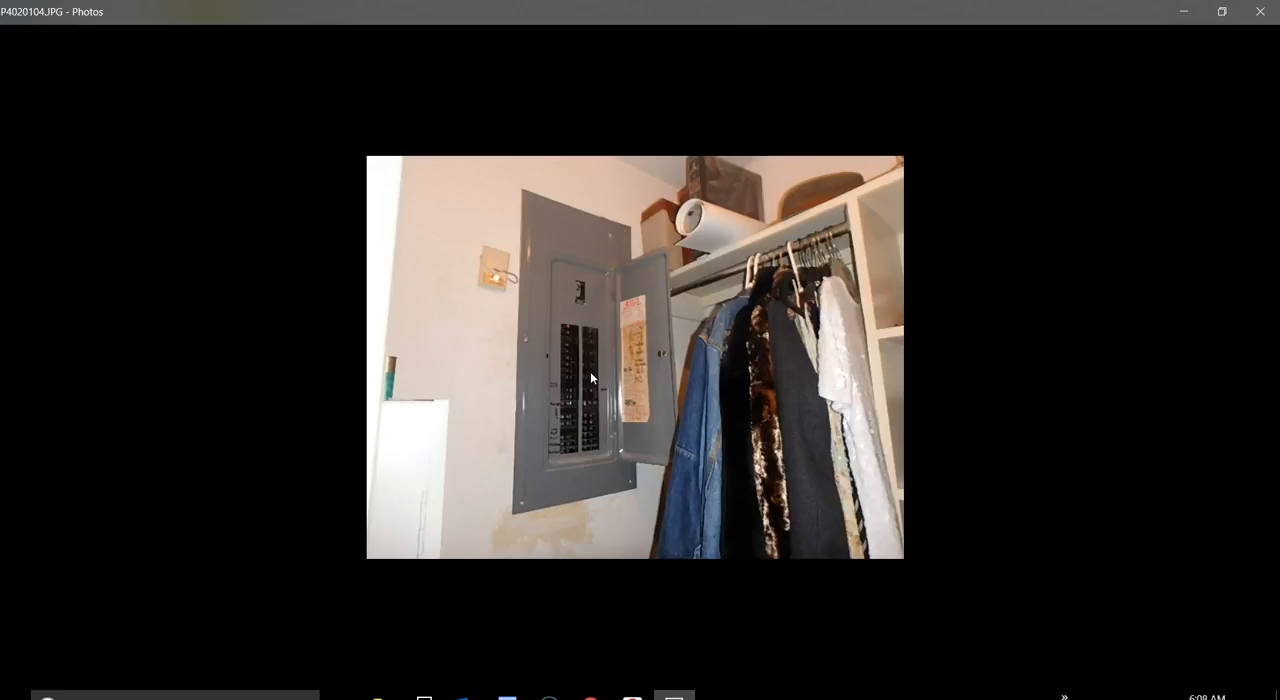
left_click(638, 393)
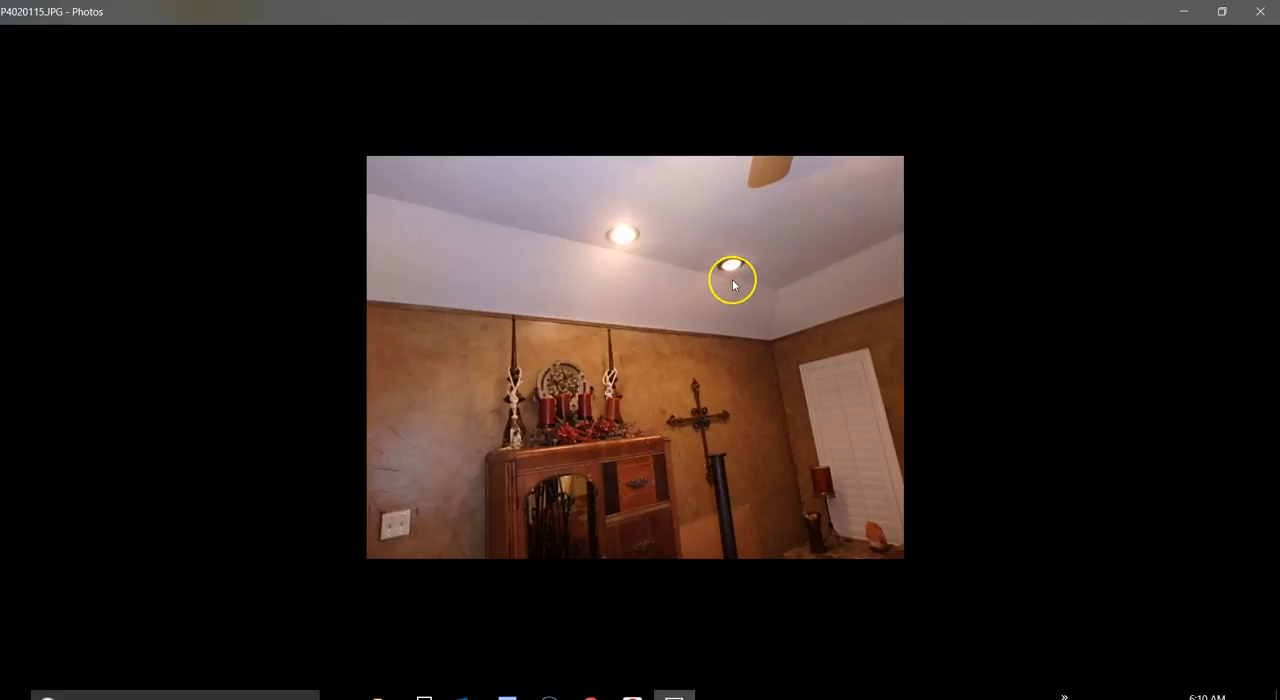
Advance through the missing tile and bedroom stills toward P4020129.JPG, the bedroom windows with valances.
key("Right")
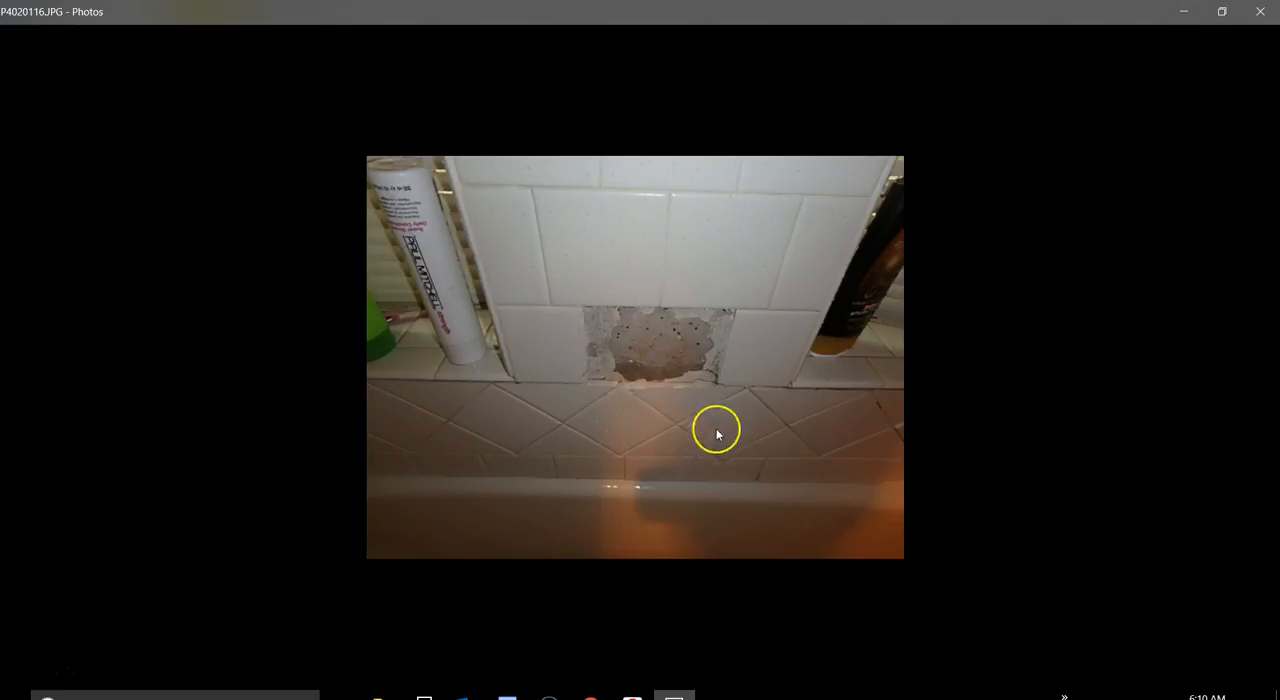
key("Right")
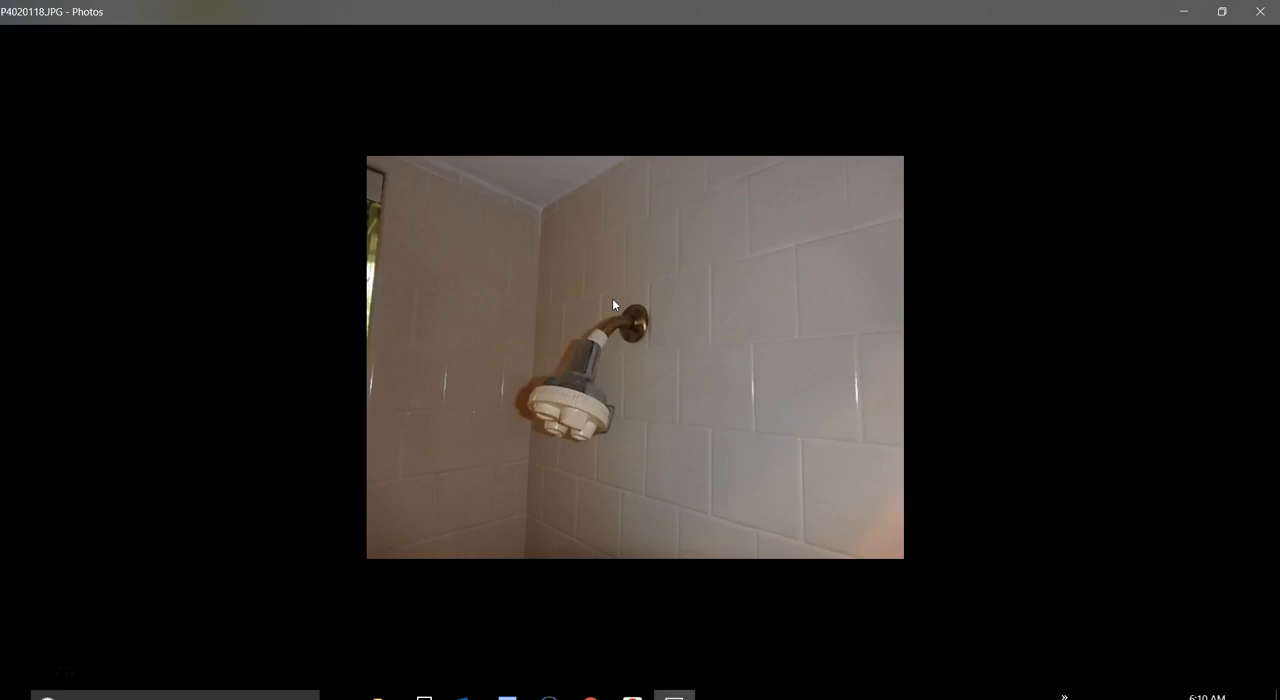
key("Right")
key("Right")
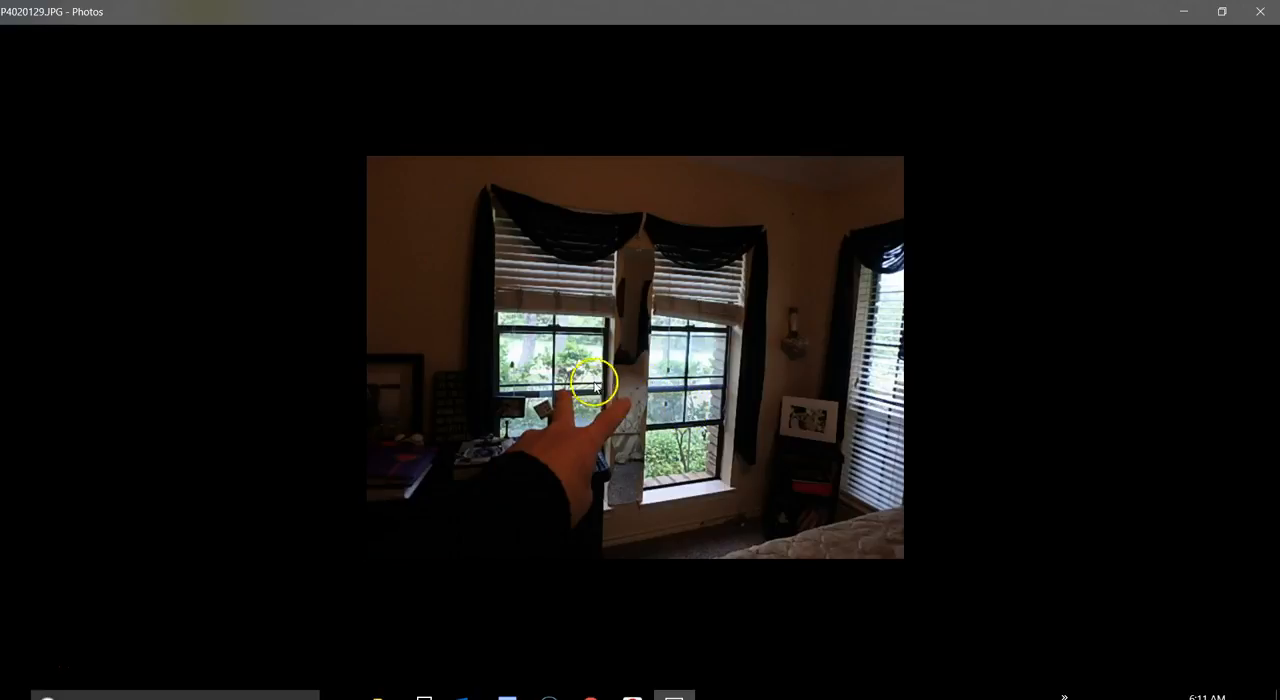
Reach the teal door fitting photo P4020133.JPG, rotate it upright, and move on to the hallway photo P4020134.JPG.
key("Right")
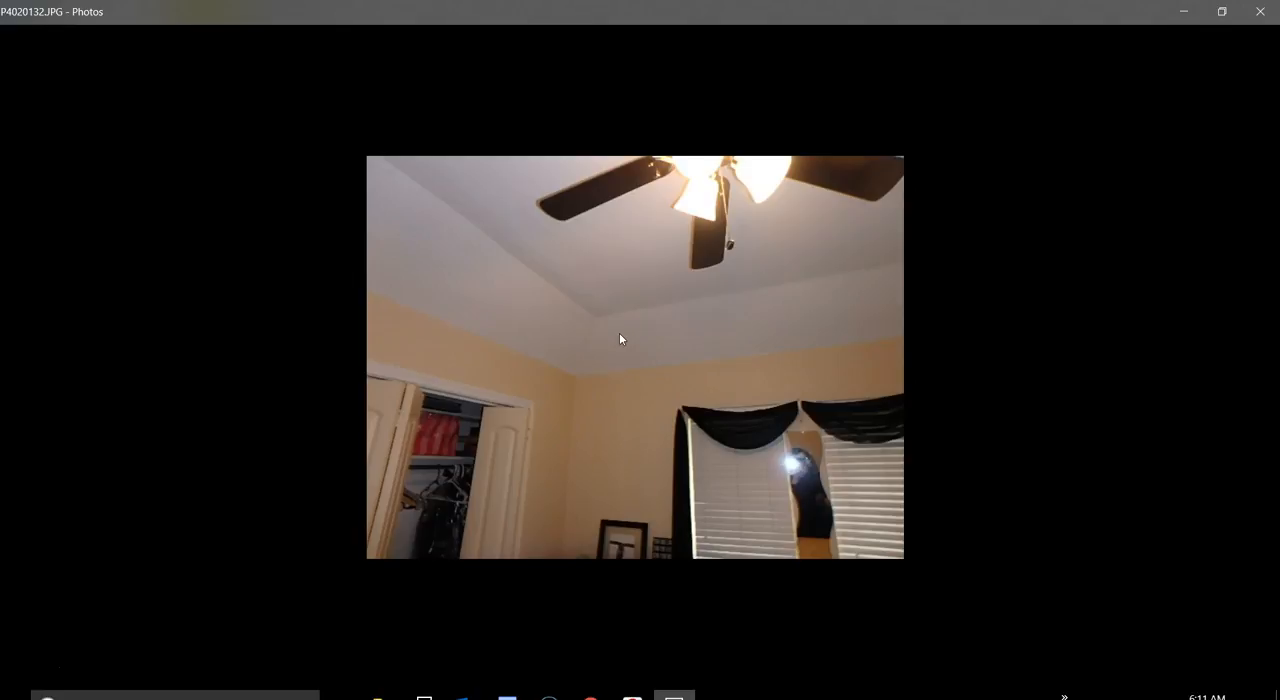
key("Right")
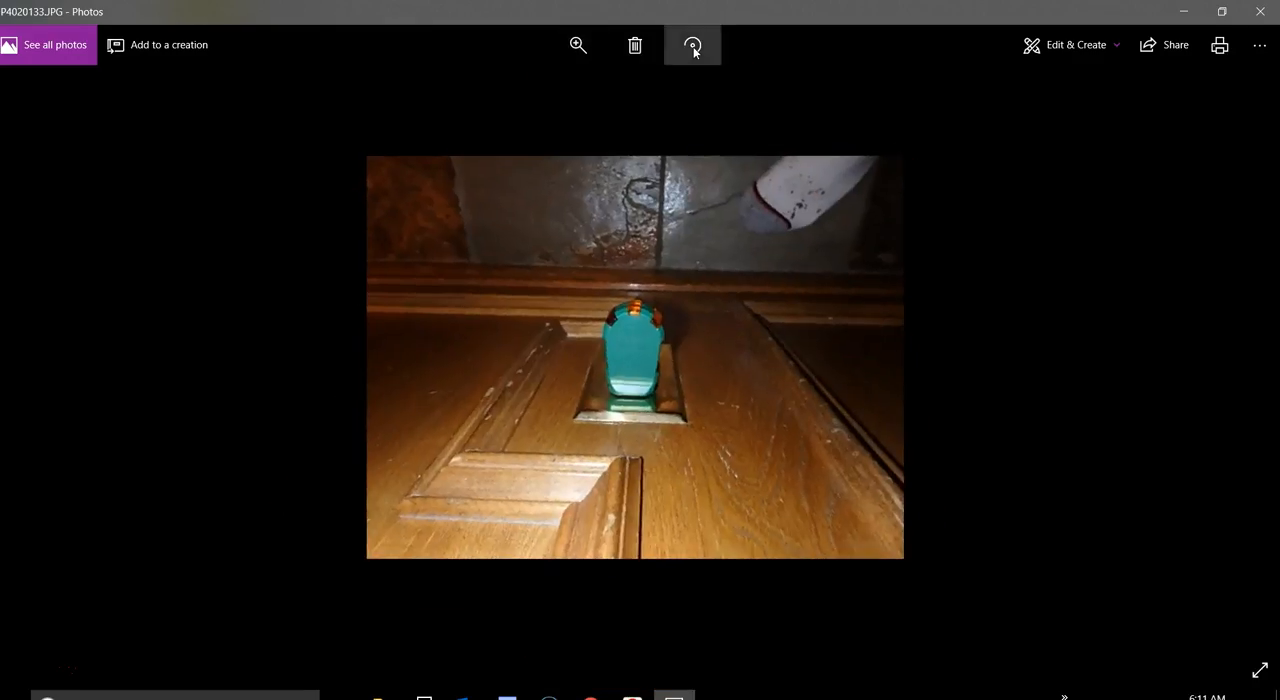
left_click(693, 46)
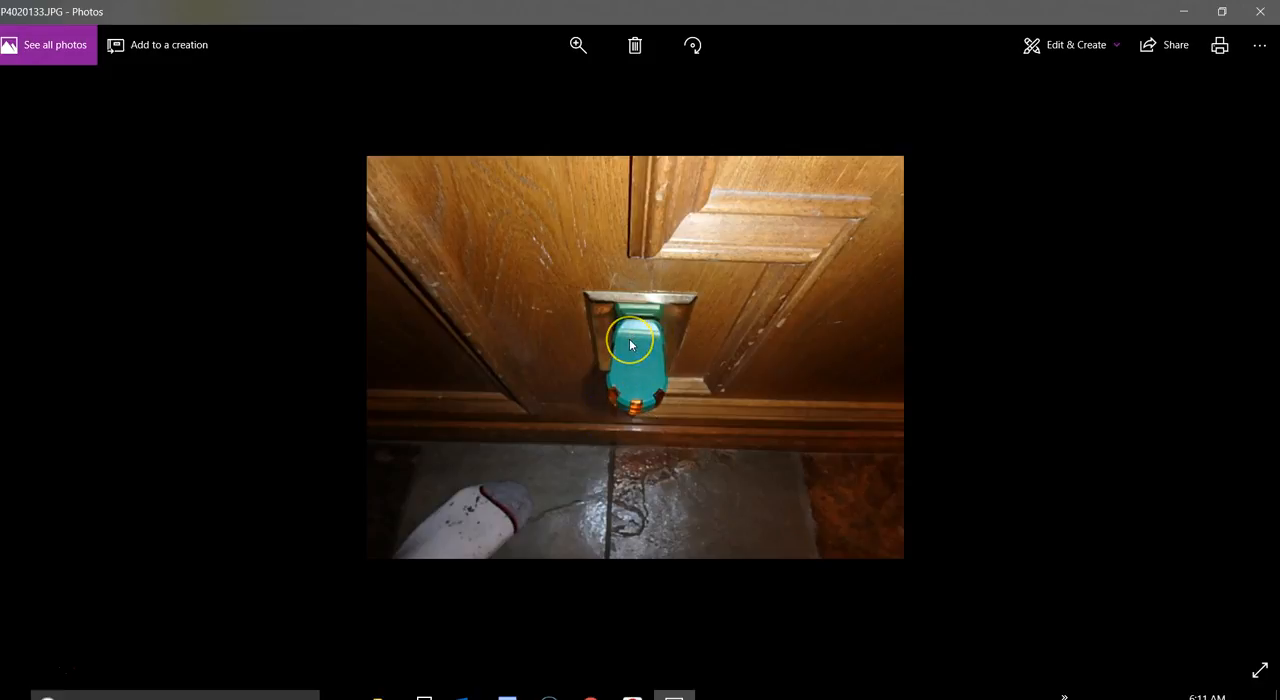
key("Right")
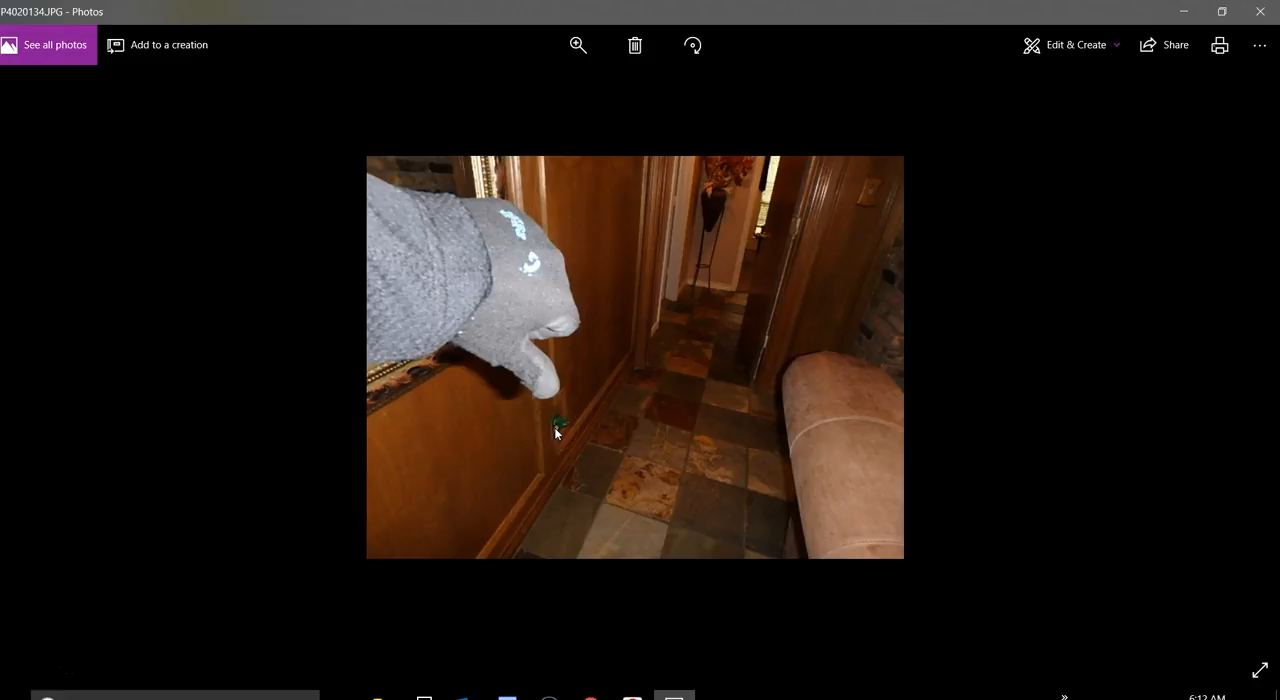
Advance toward P4020138.JPG, the flashlit outlet on the brick wall.
key("Right")
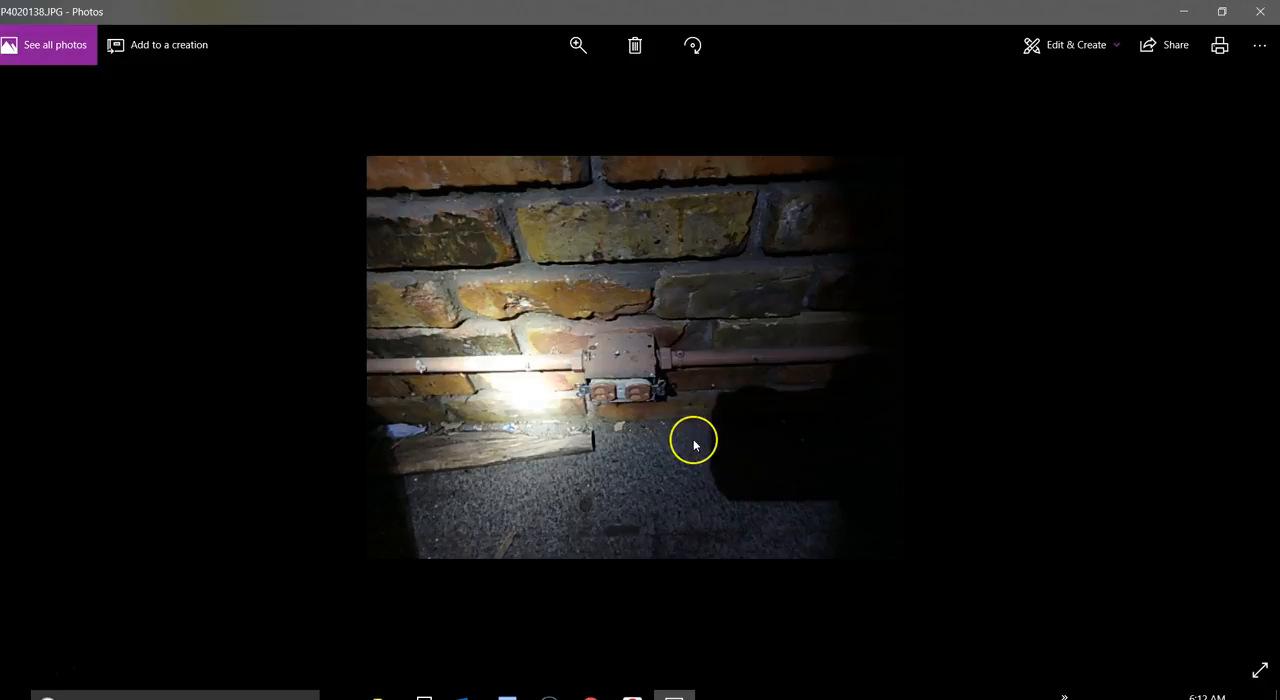
Move on toward the attic framing photo P4020143.JPG with the MFS-stamped wood.
key("Right")
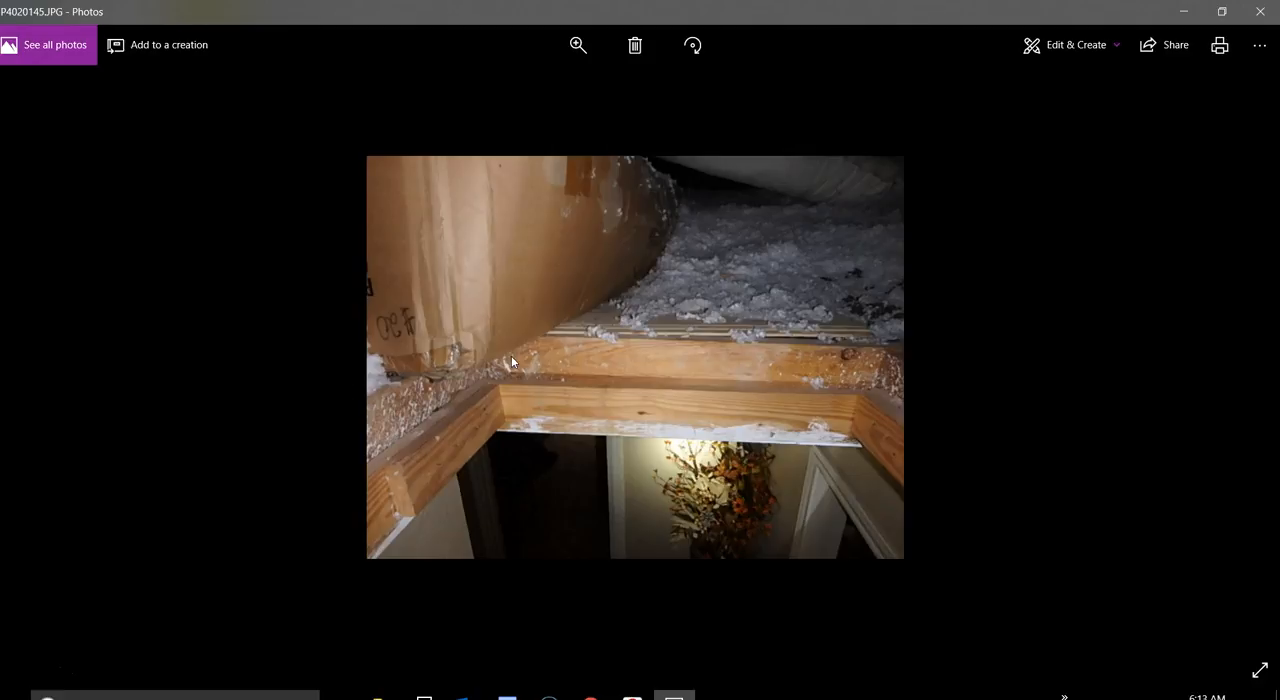
scroll(511, 360, "down", 1)
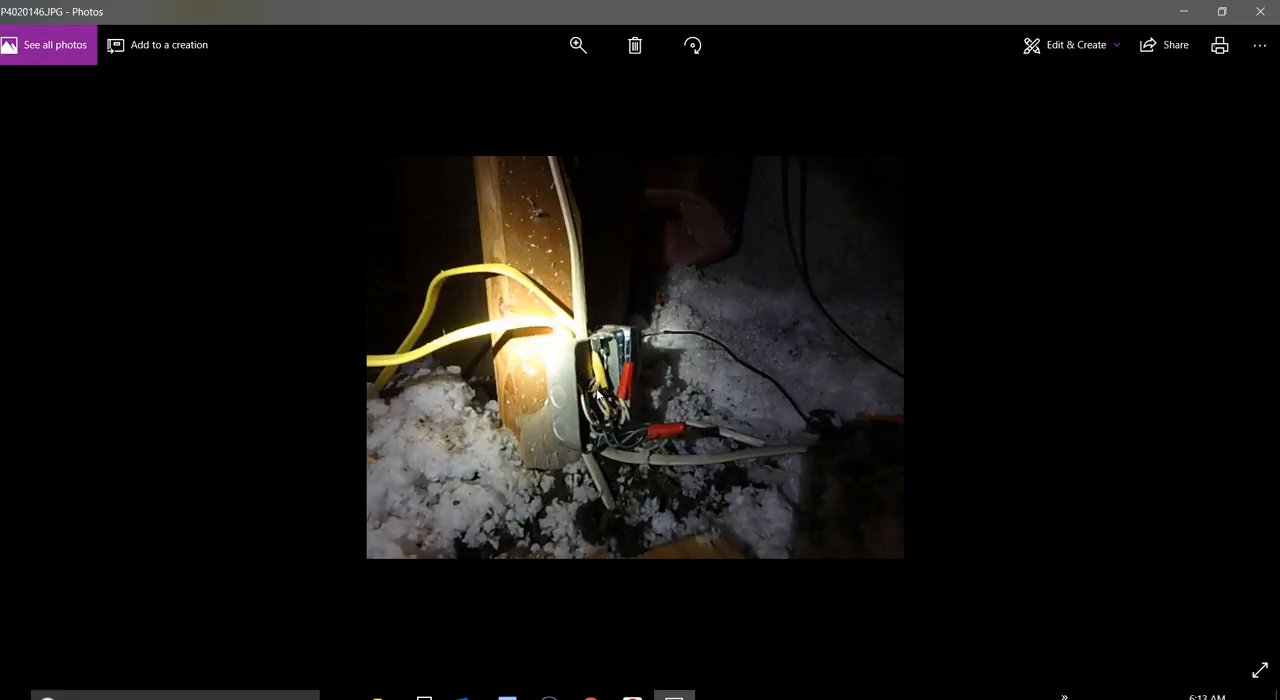
Step forward through the attic photos to P4020148.JPG, the blown insulation with bucket and ducts.
left_click(598, 390)
key("Right")
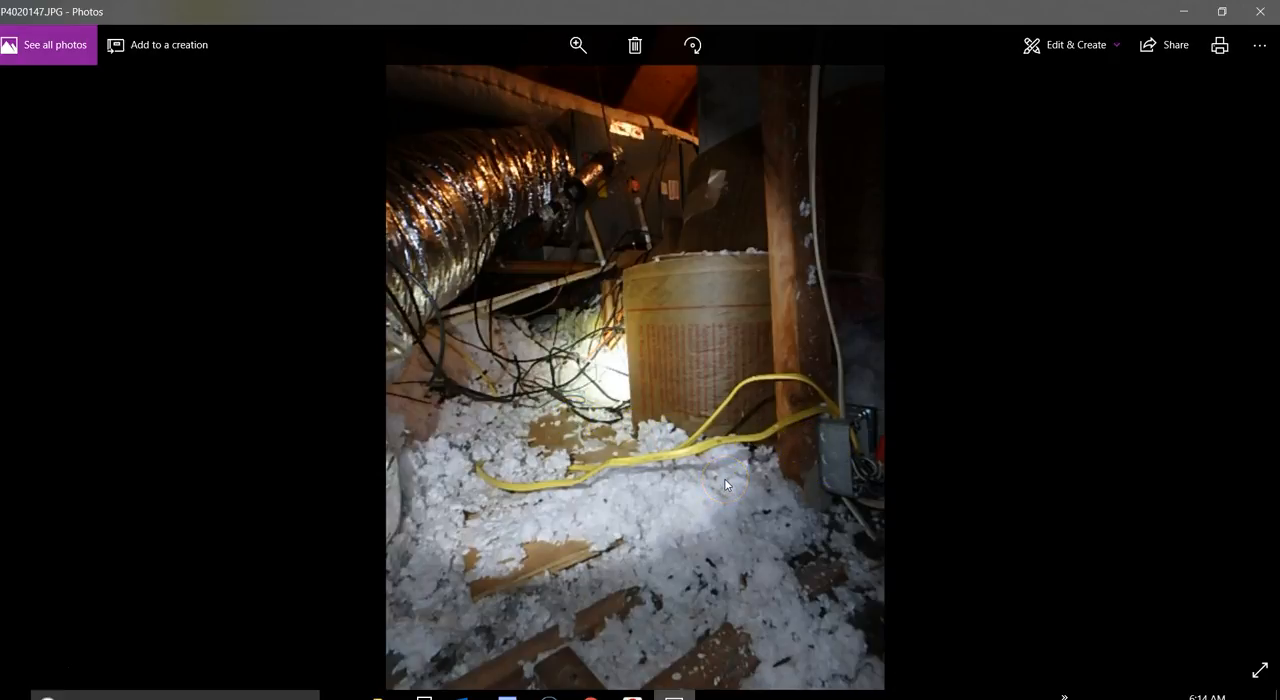
Revisit the attic furnace photo P4020147, then continue toward the hanging light bulb still P4020155.JPG.
key("Right")
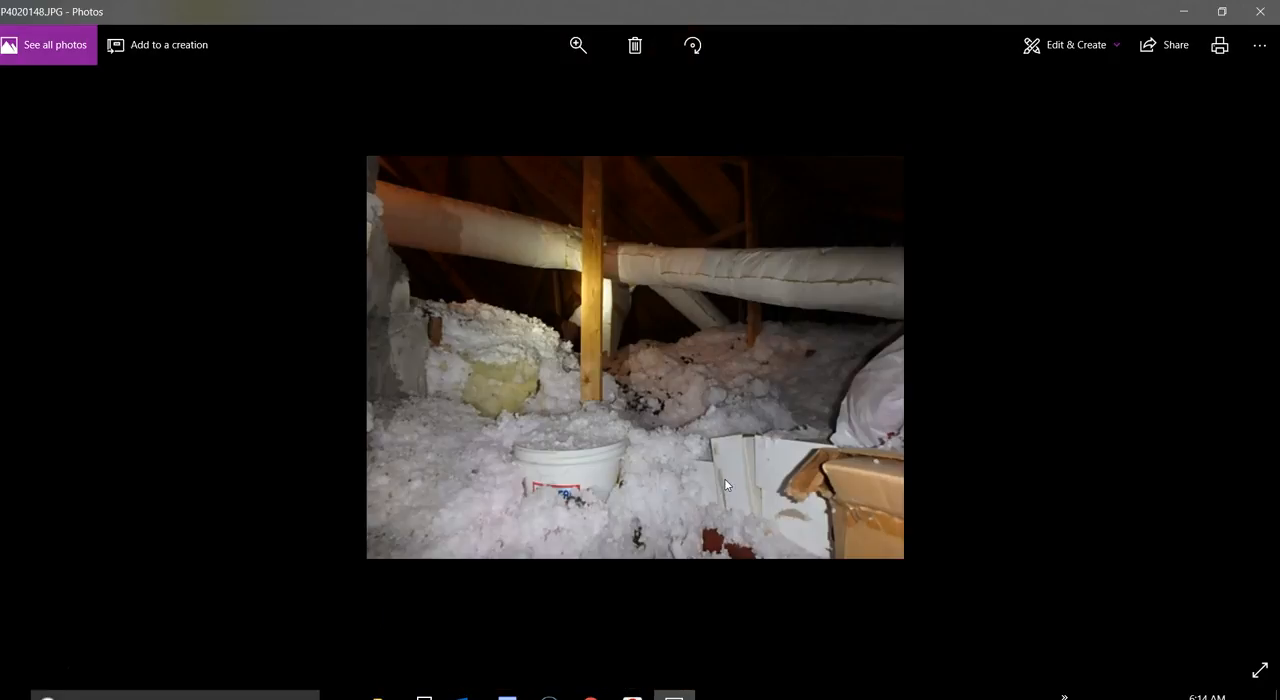
key("Left")
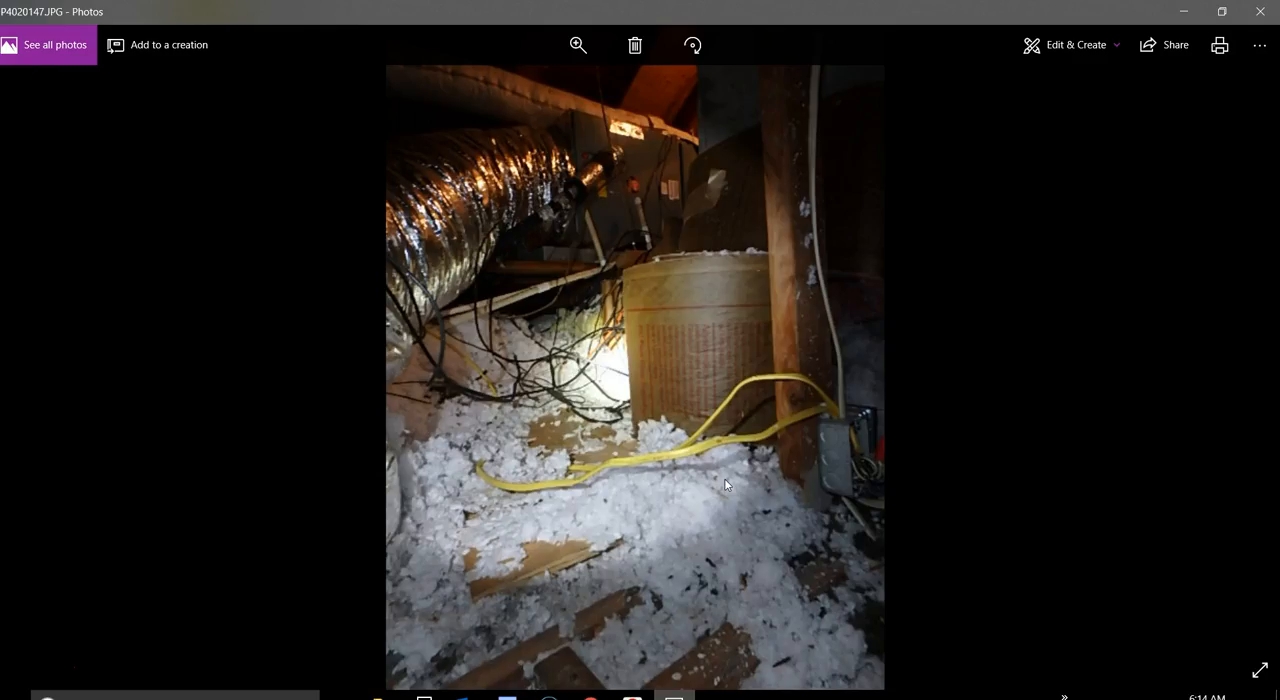
key("Right")
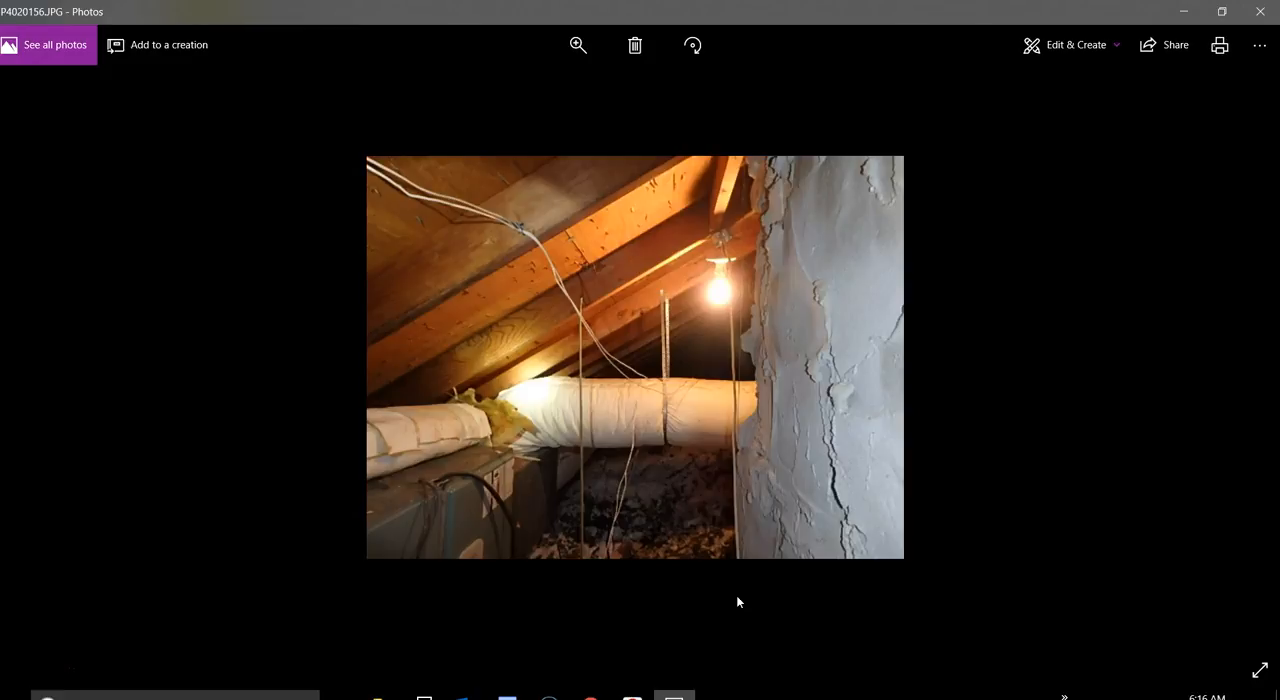
key("Right")
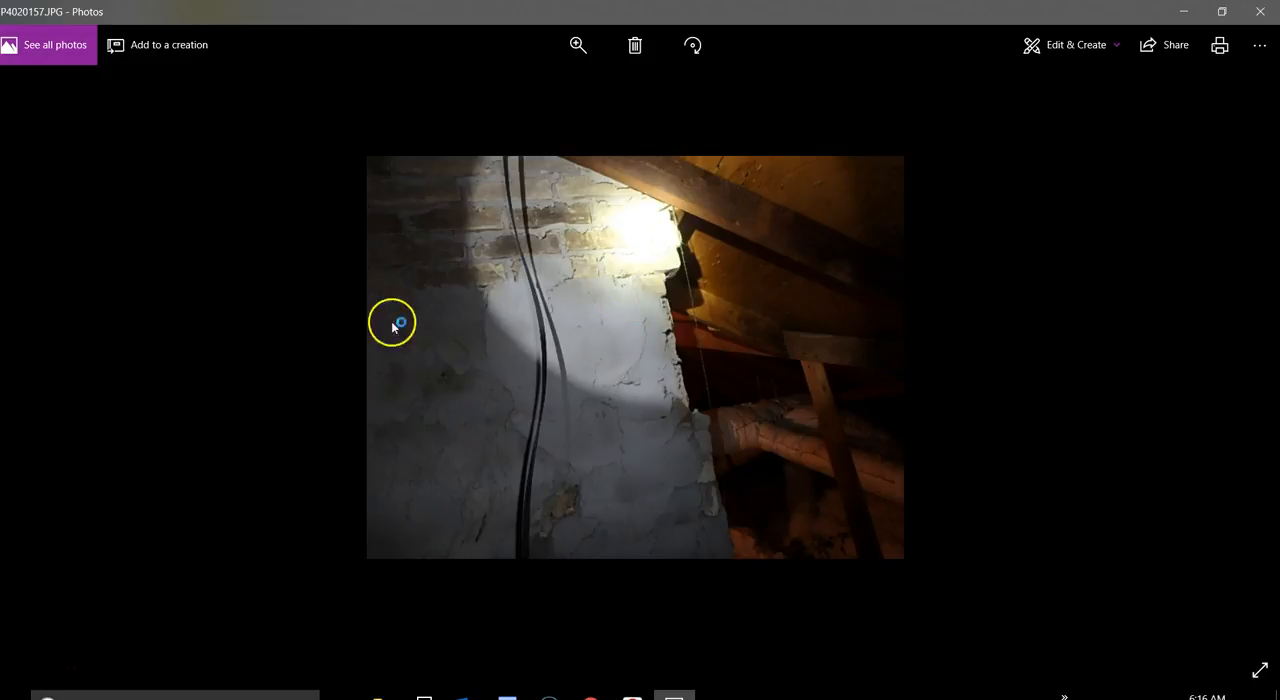
Advance past the attic insulation stills to P4020161.JPG, the infrared thermometer reading 55.0 at the ceiling grille.
key("Right")
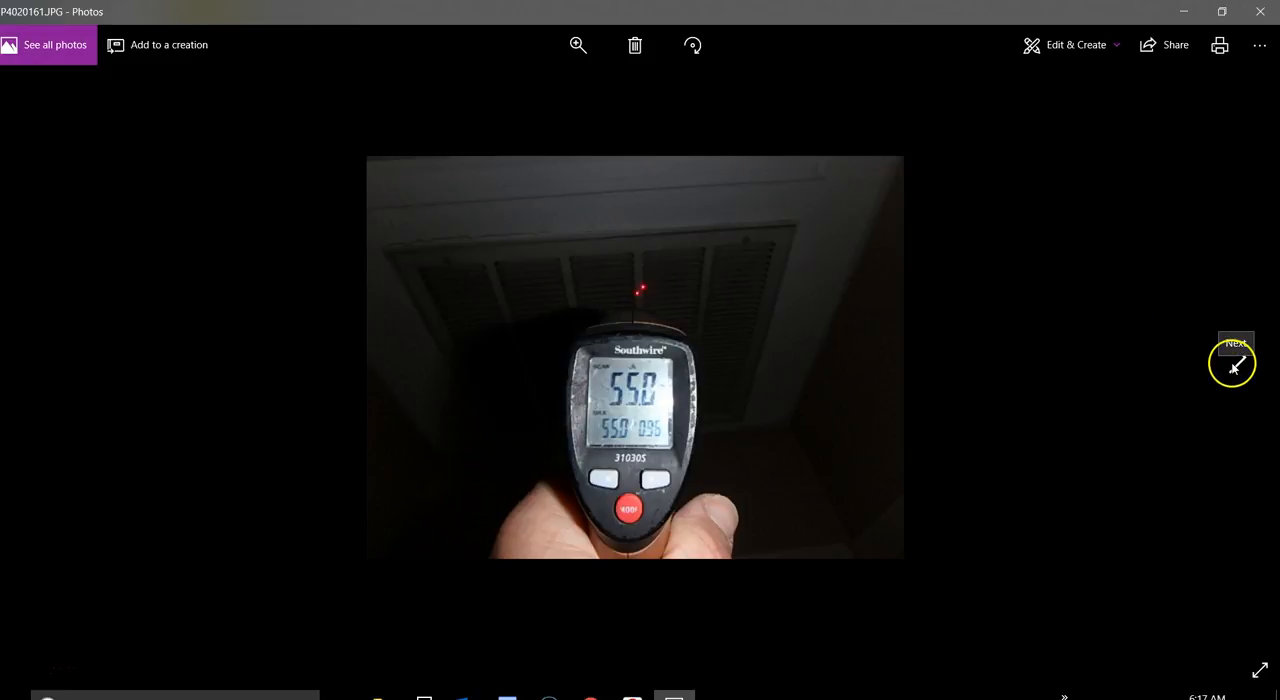
Use the Next arrow to step from P4020164.JPG past the dishwasher and front garden to P4020166.JPG, the brick house among trees.
left_click(1234, 362)
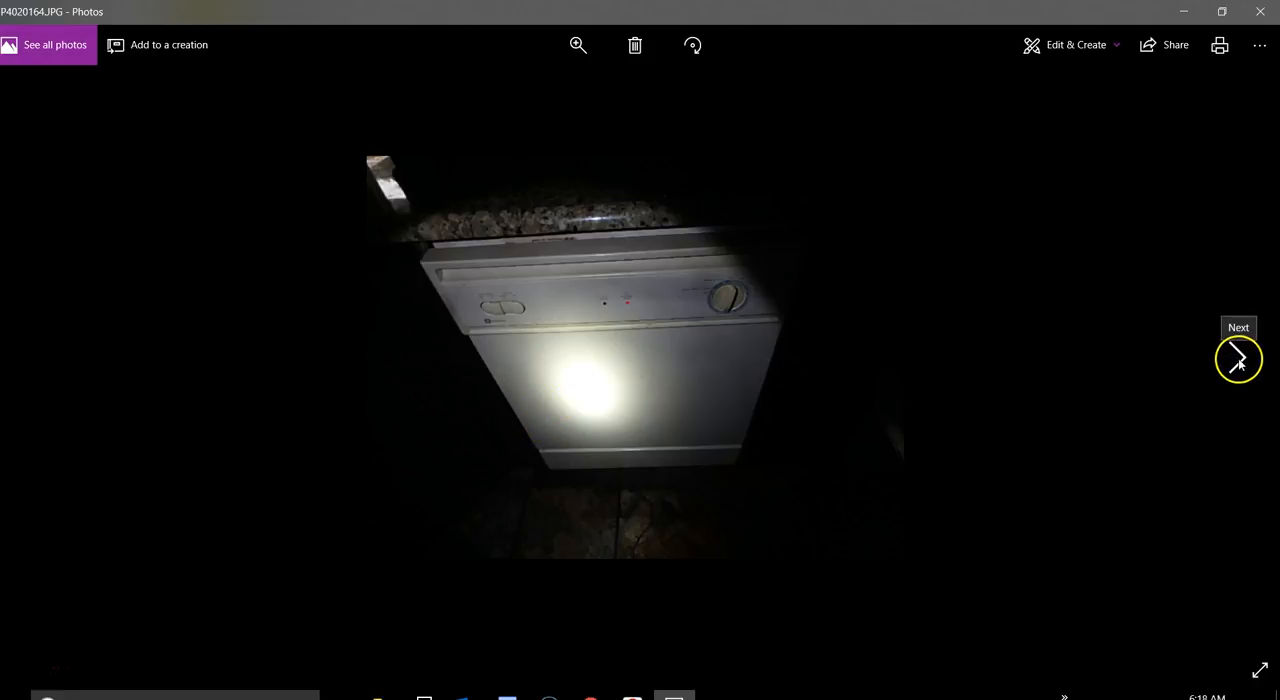
left_click(1236, 358)
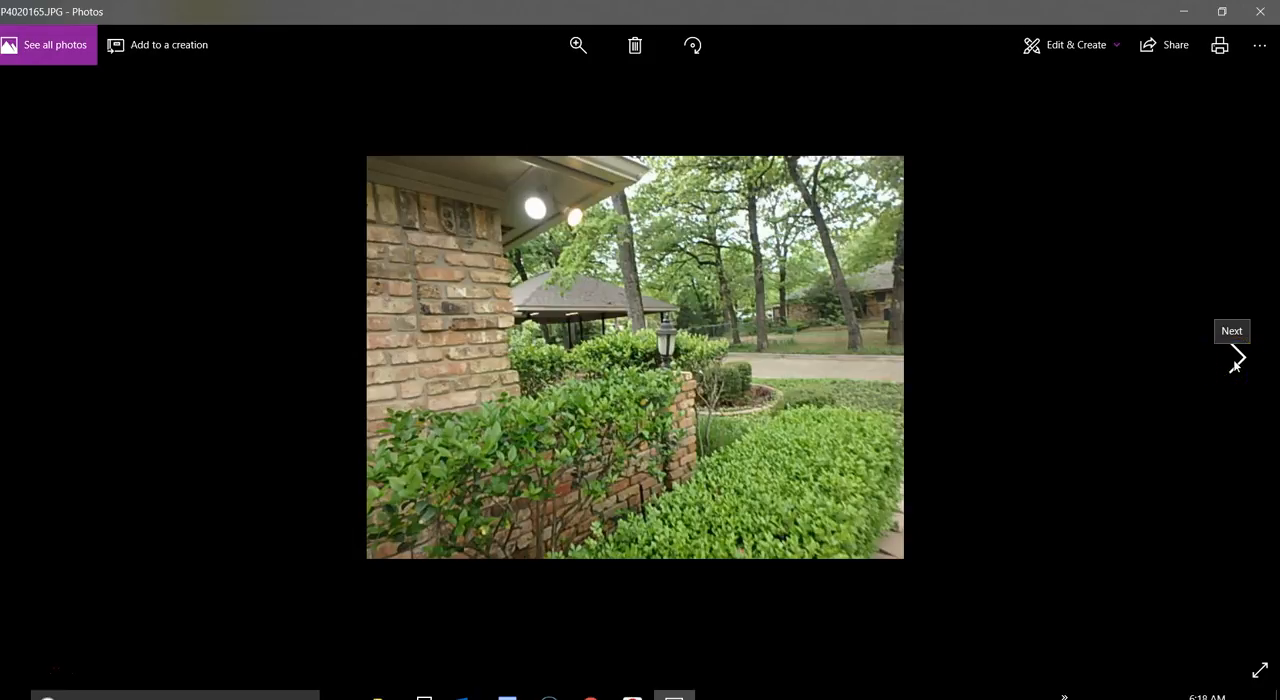
Advance through the exterior, thermometer and thermostat photos to P4020171, the finger at the Rain Bird controller.
left_click(1237, 358)
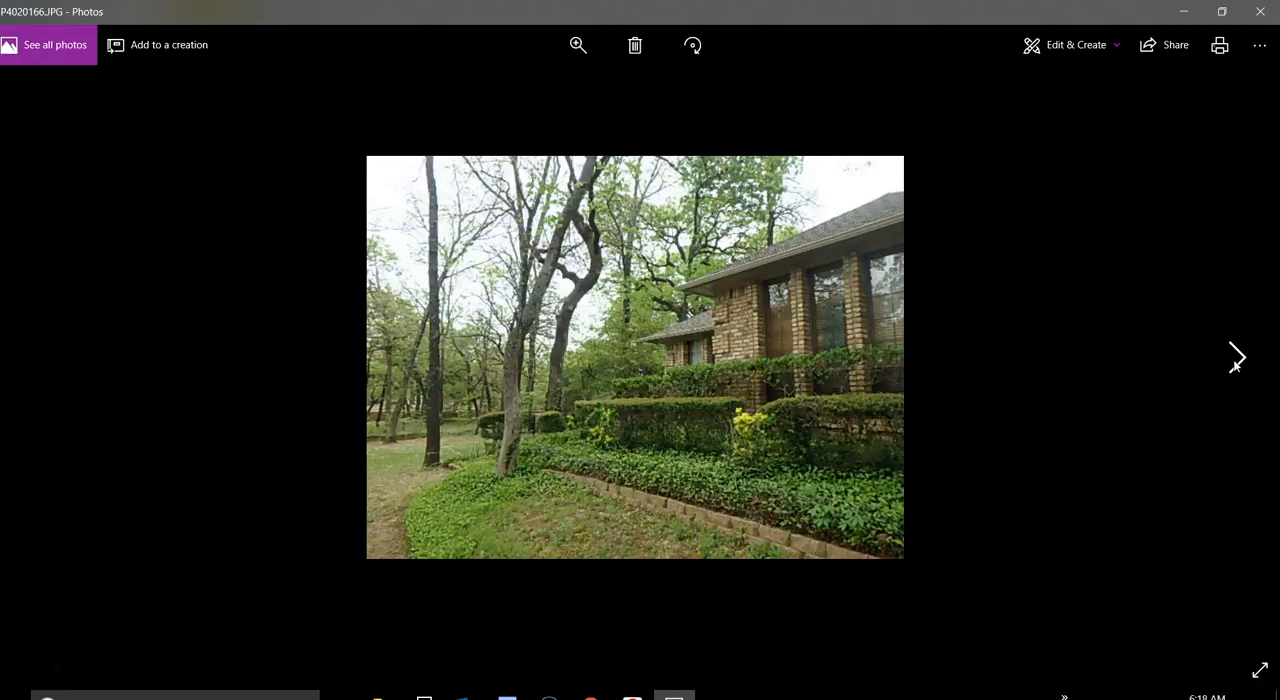
left_click(1230, 362)
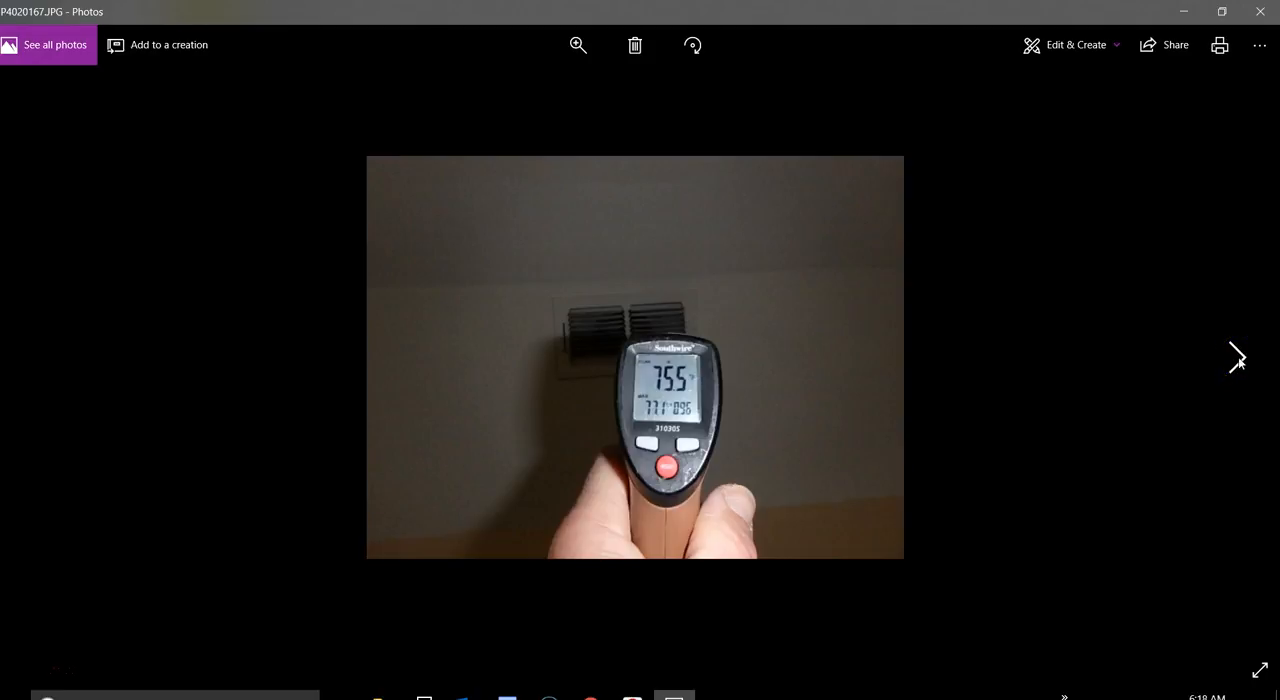
left_click(1237, 360)
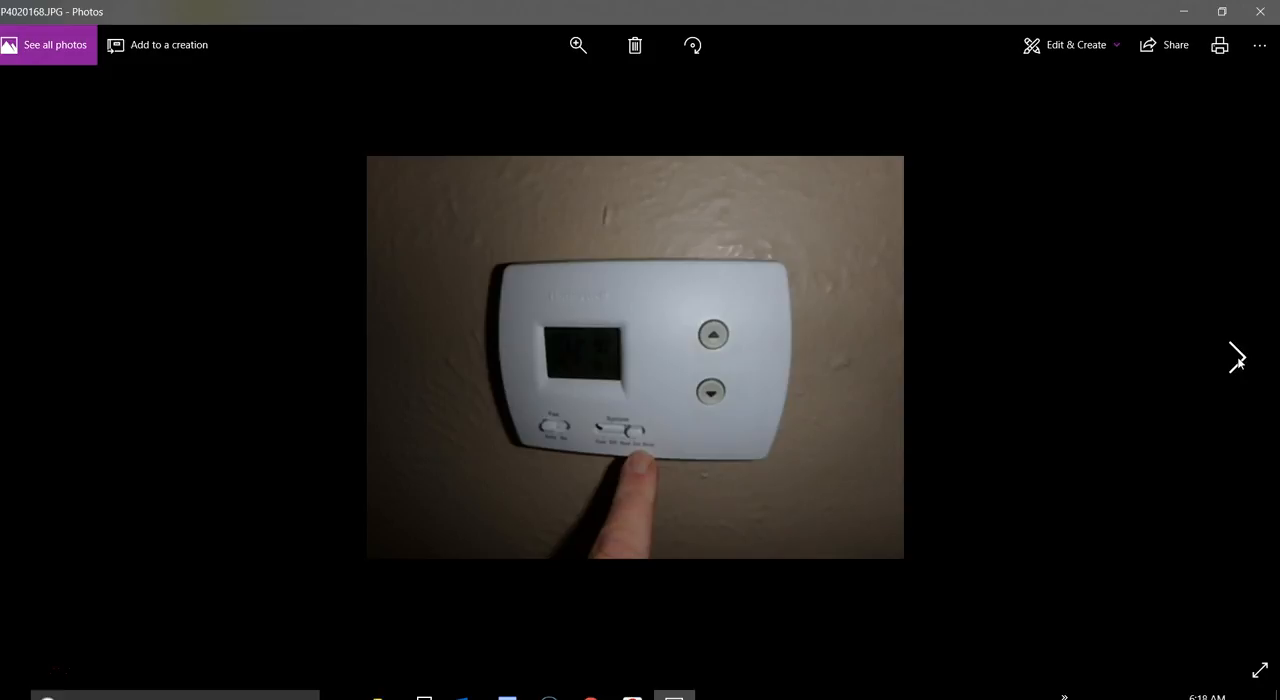
left_click(1222, 362)
left_click(1236, 358)
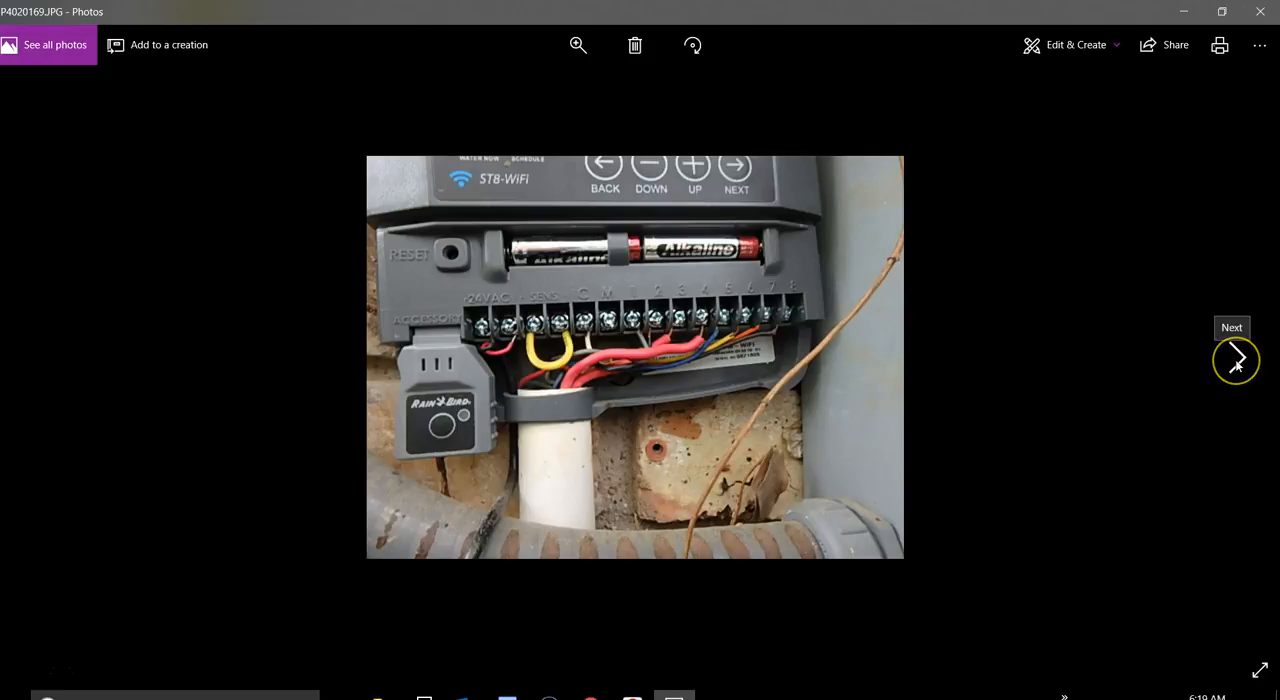
left_click(1236, 358)
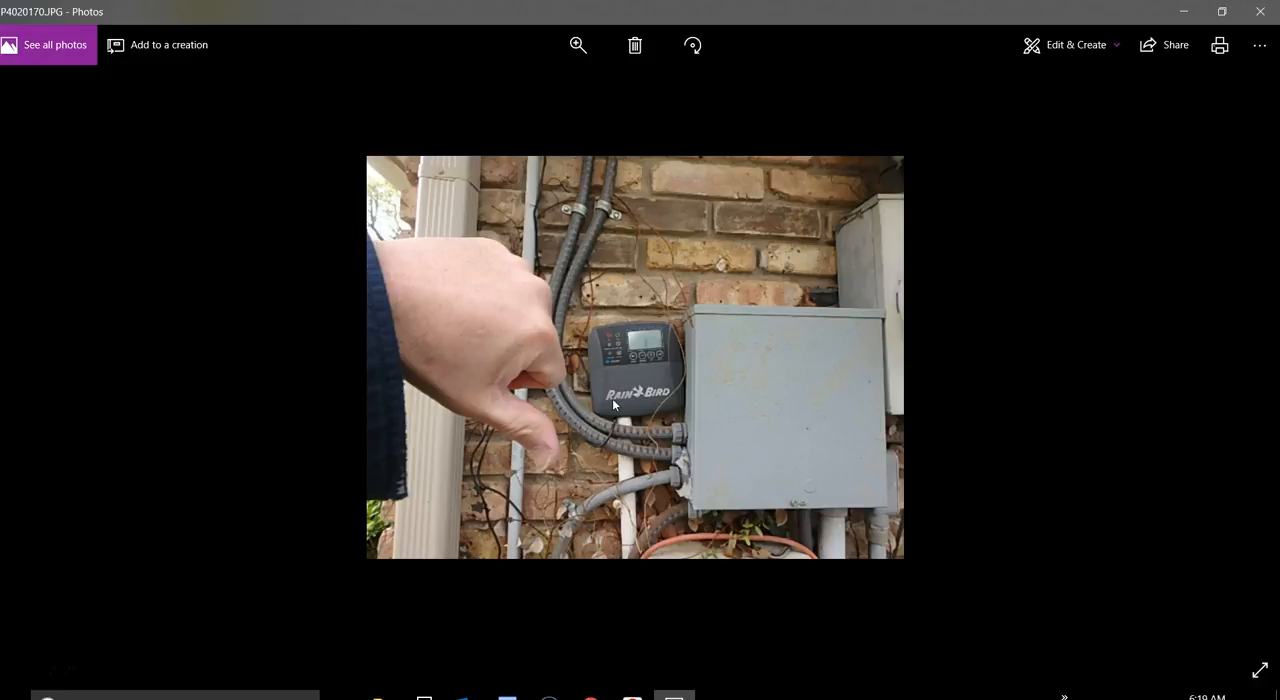
Step past the controller and backyard valve-box photos to P4020174, the sprinkler head spraying the lawn.
key("Right")
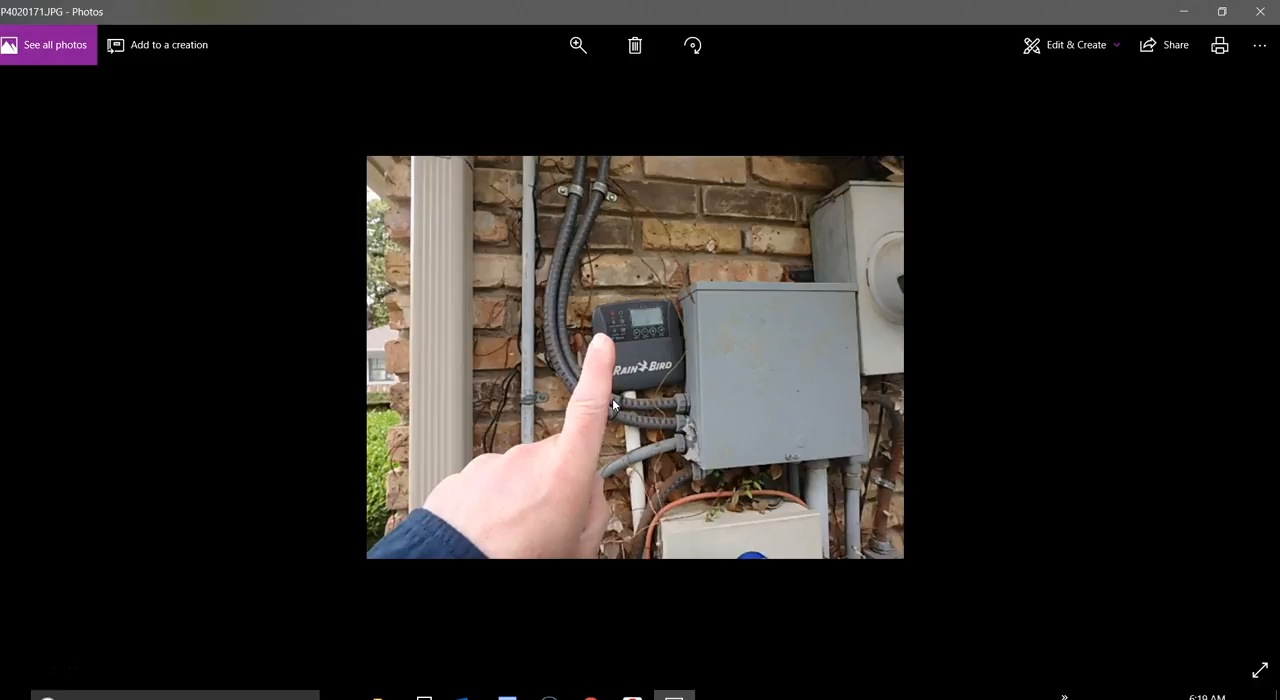
key("Right")
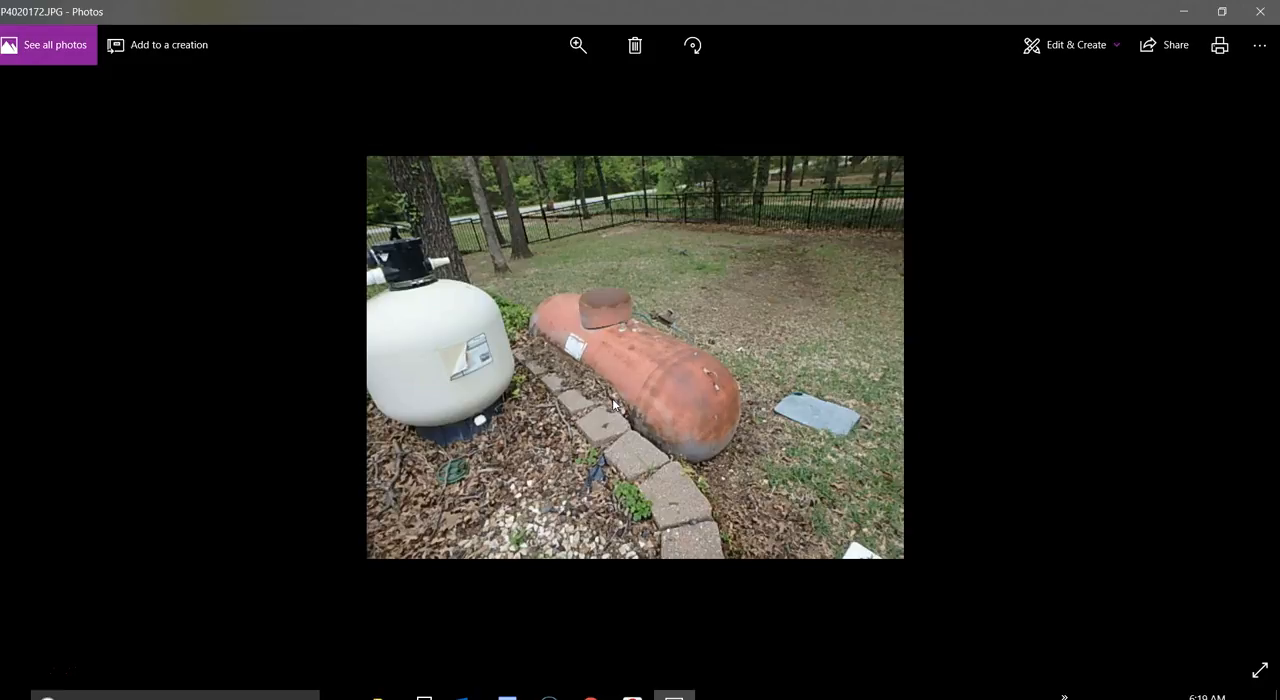
key("Right")
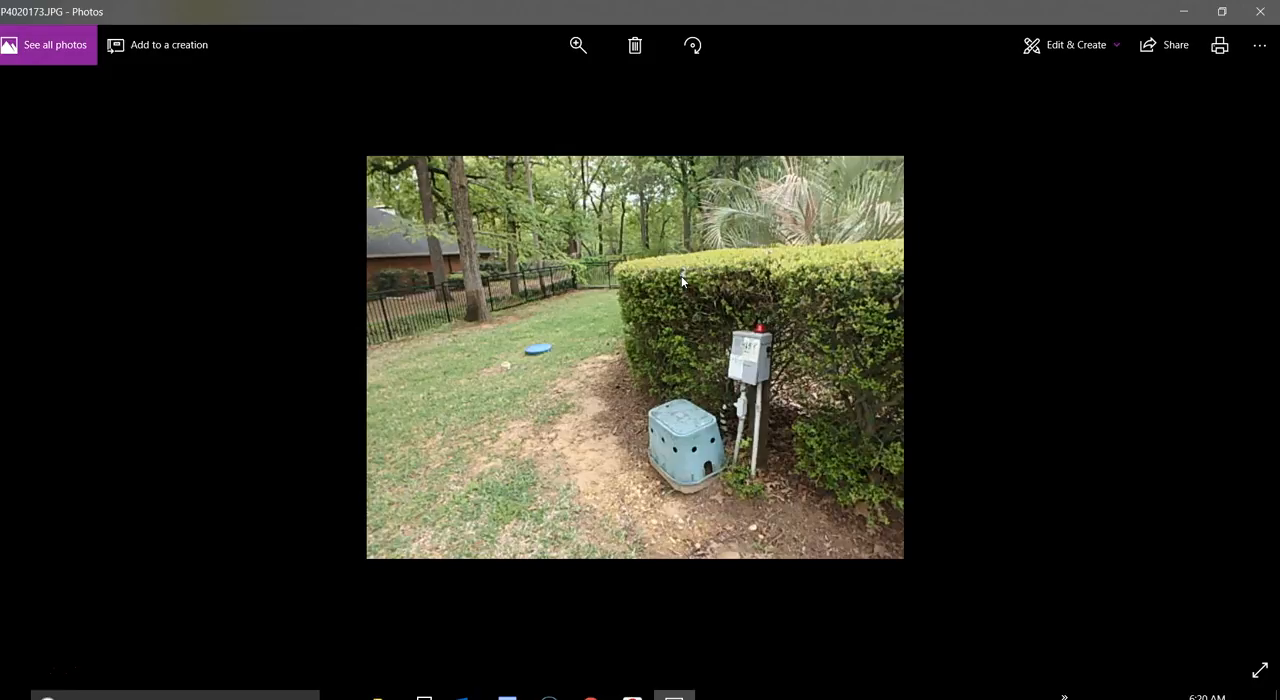
Step through the sprinkler and controller-display close-ups to P4020179, the ST8-WiFi controller display.
key("Right")
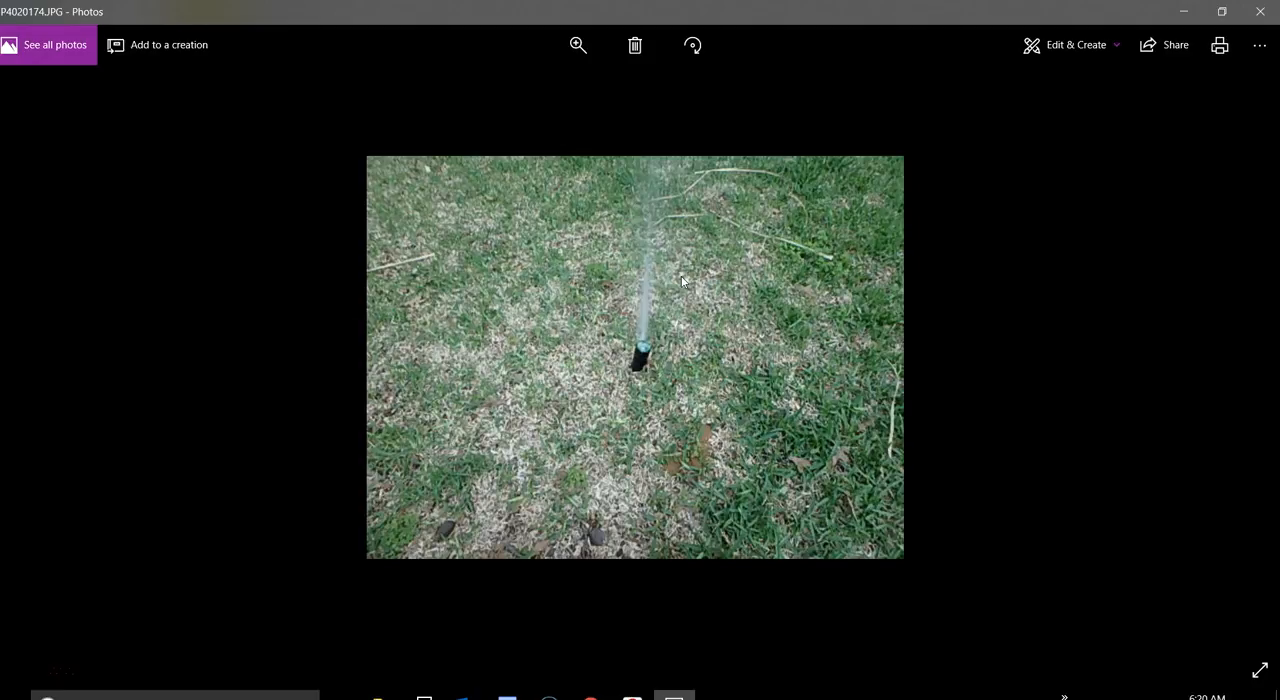
key("Right")
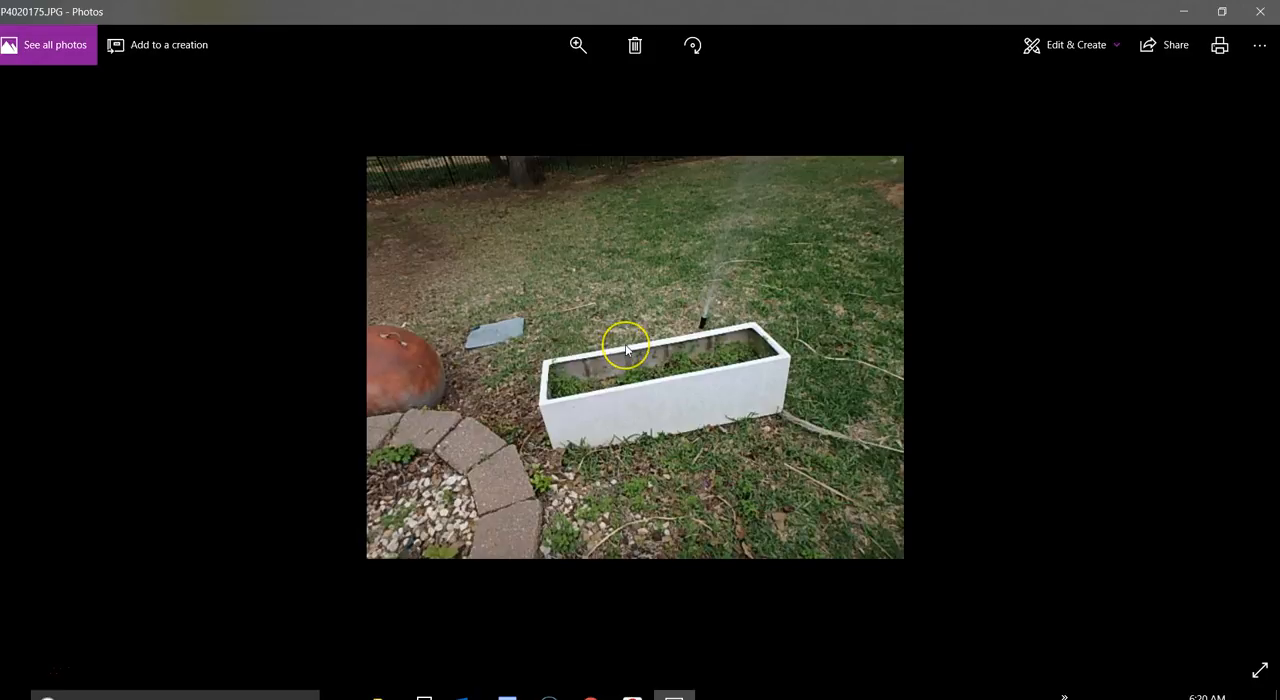
key("Right")
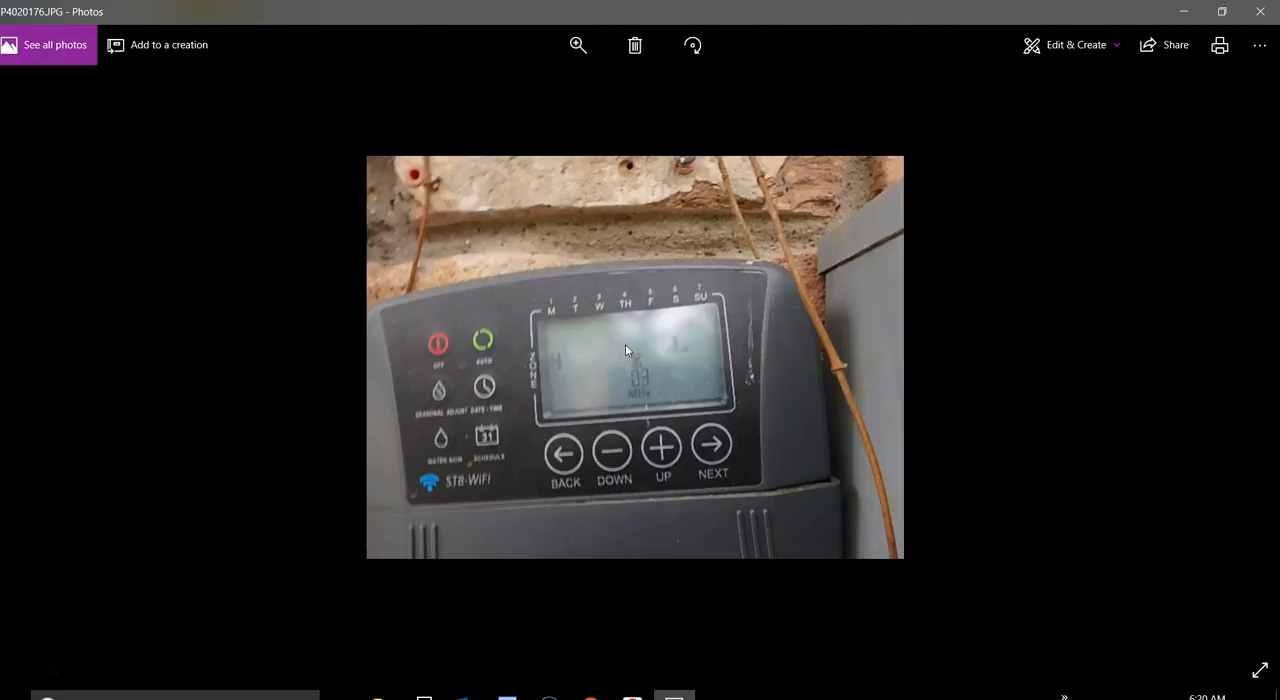
key("Right")
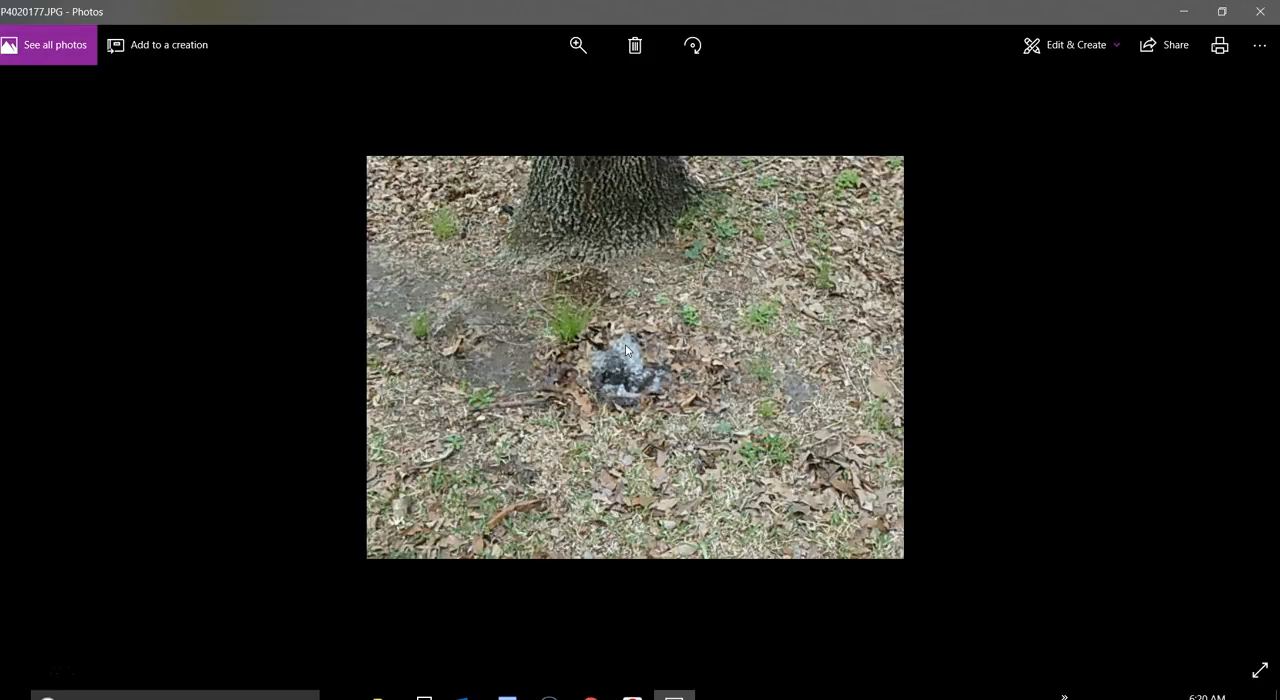
key("Right")
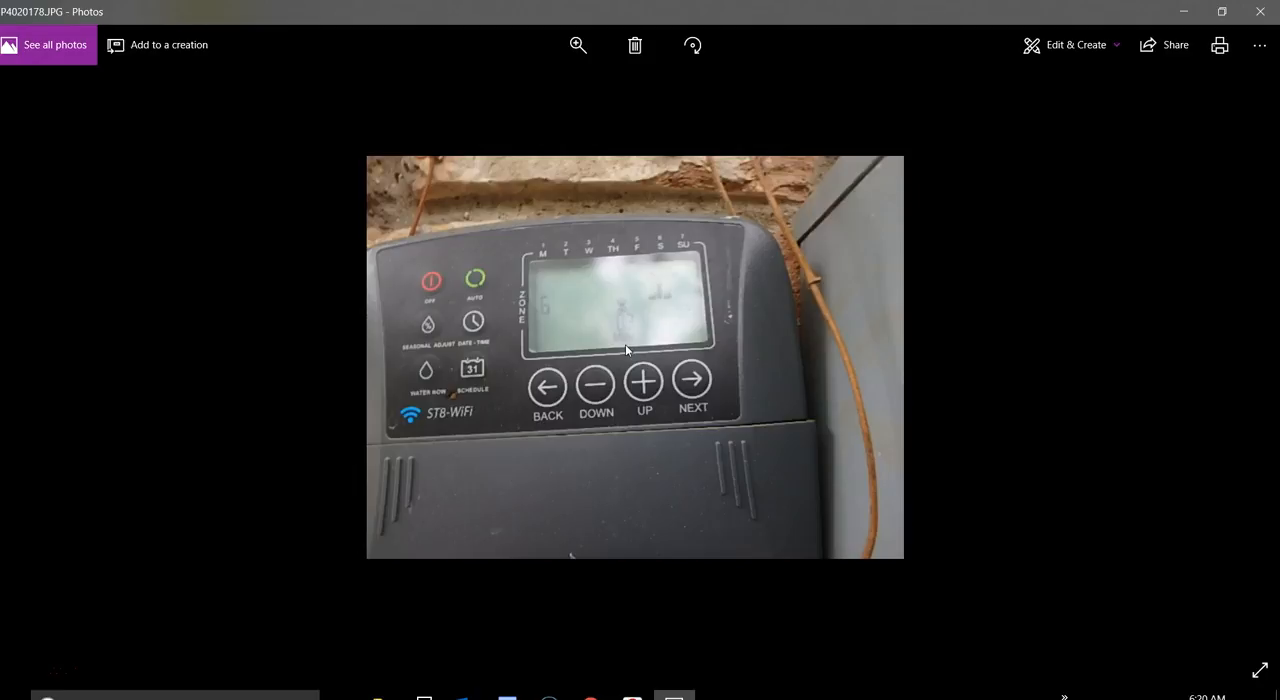
key("Right")
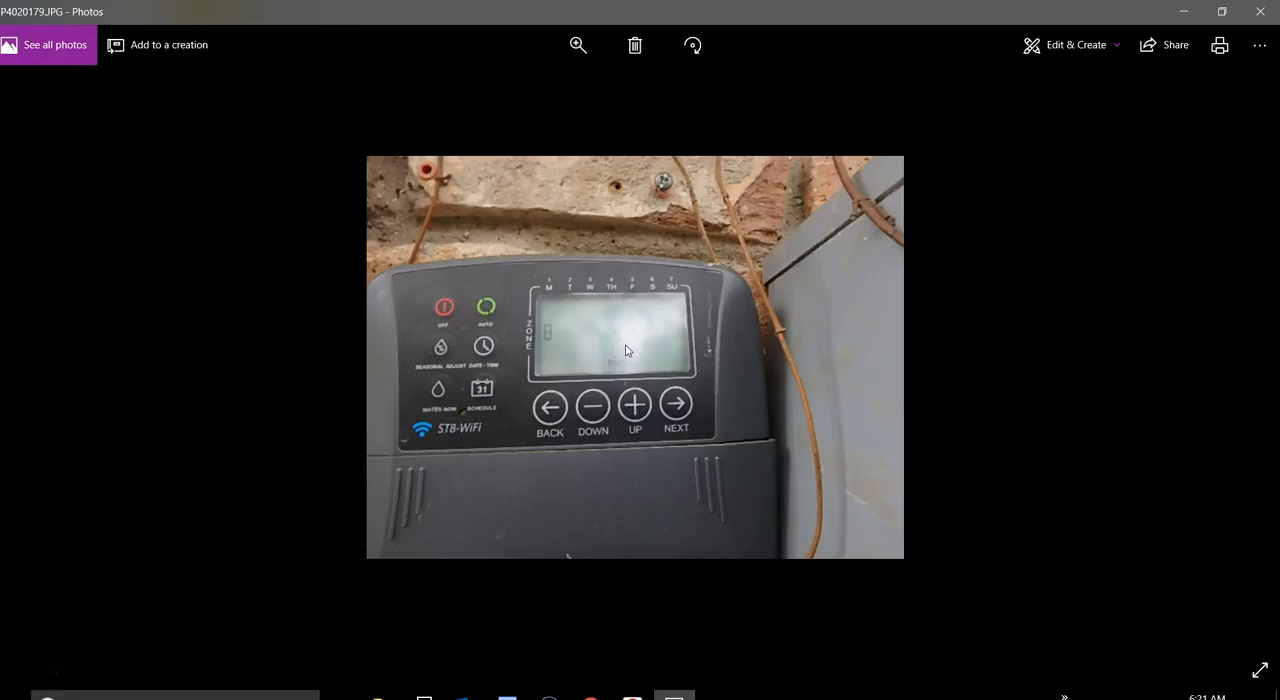
Move on past the controller close-ups toward P4020183, the infrared thermometer at a wall vent.
key("Right")
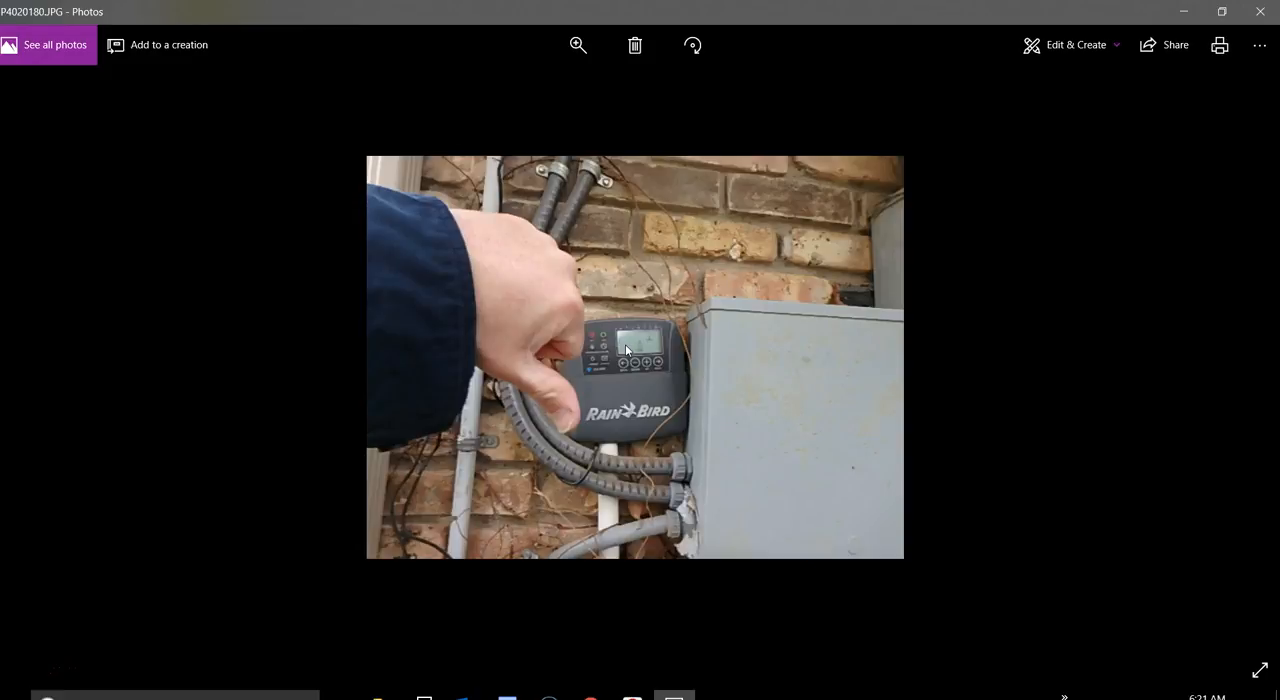